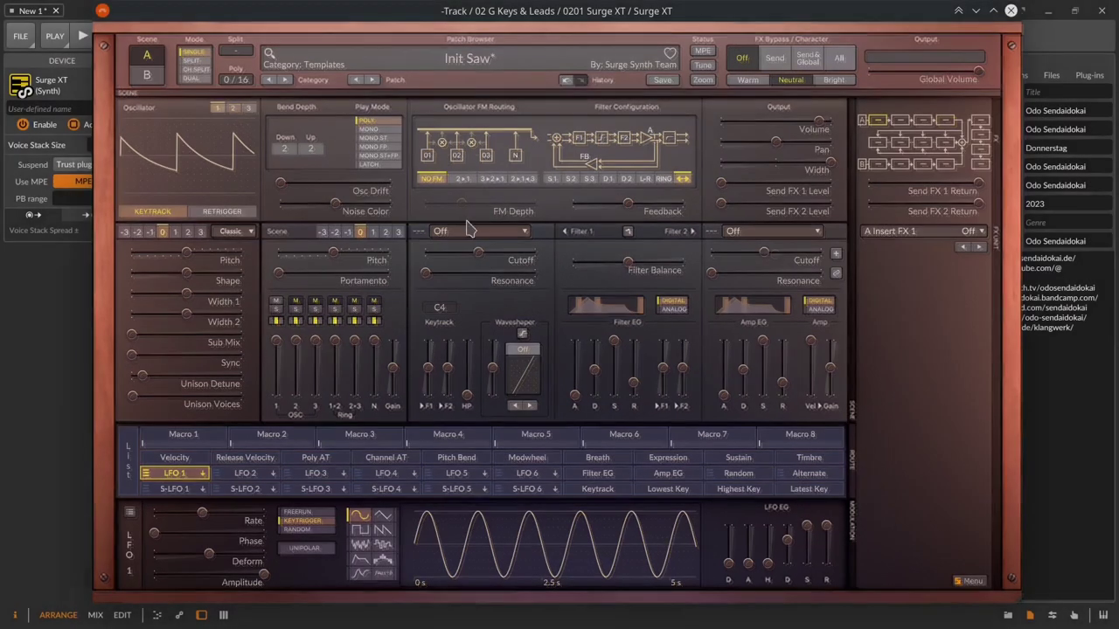
Inspect the right-click option menus for Filter 1 Cutoff, Noise Color and Portamento
{"action": "right_click", "coordinate": [481, 254]}
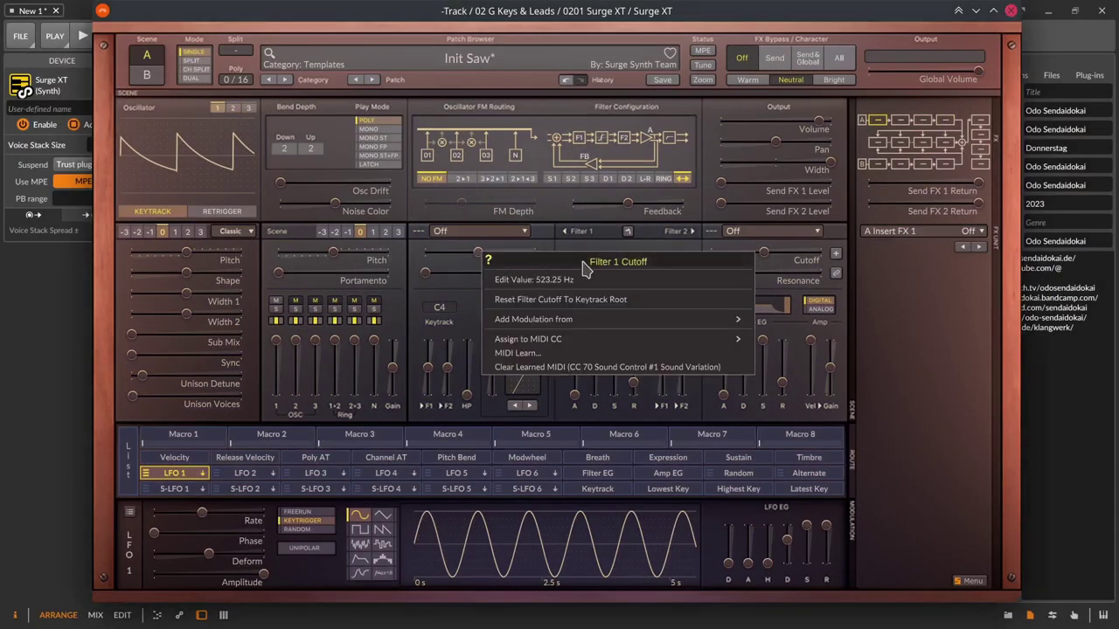
{"action": "right_click", "coordinate": [336, 205]}
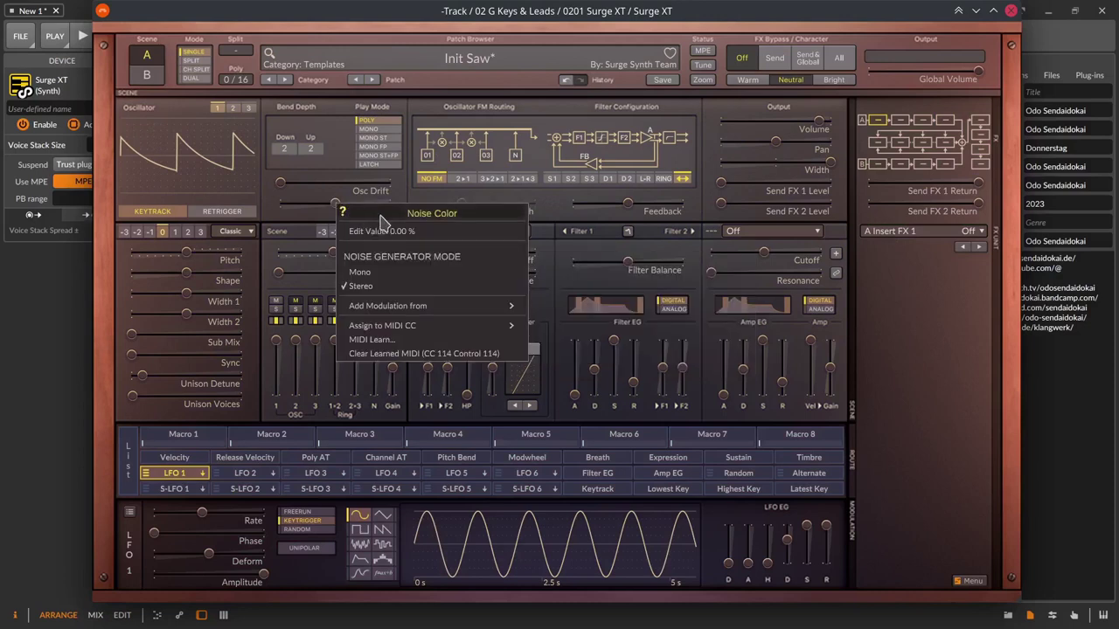
{"action": "left_click", "coordinate": [281, 276]}
{"action": "right_click", "coordinate": [284, 274]}
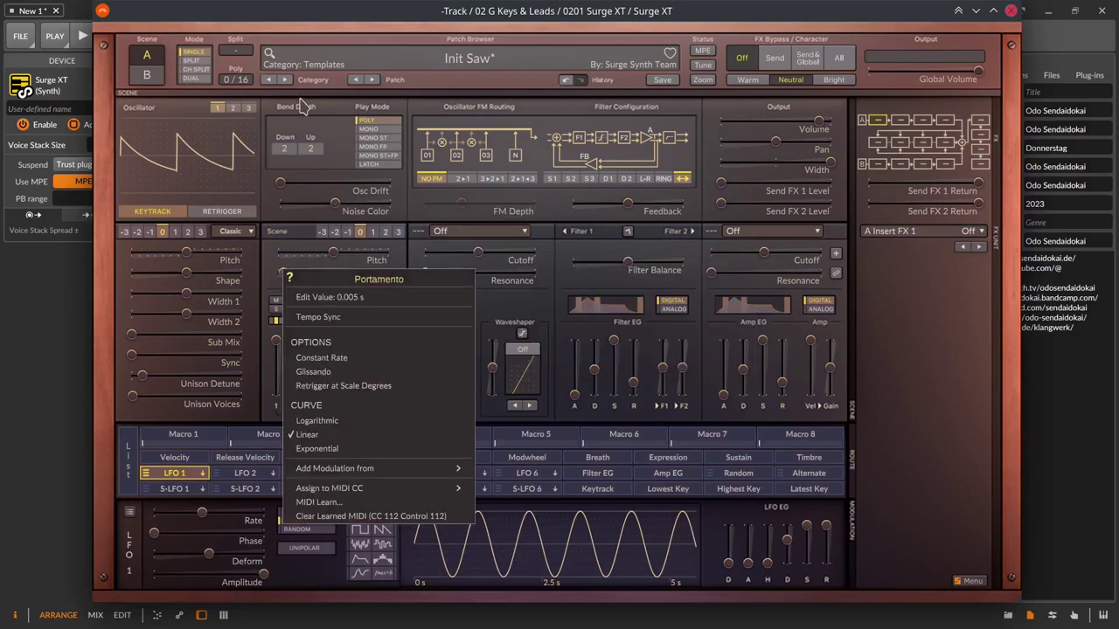
{"action": "left_click", "coordinate": [262, 186]}
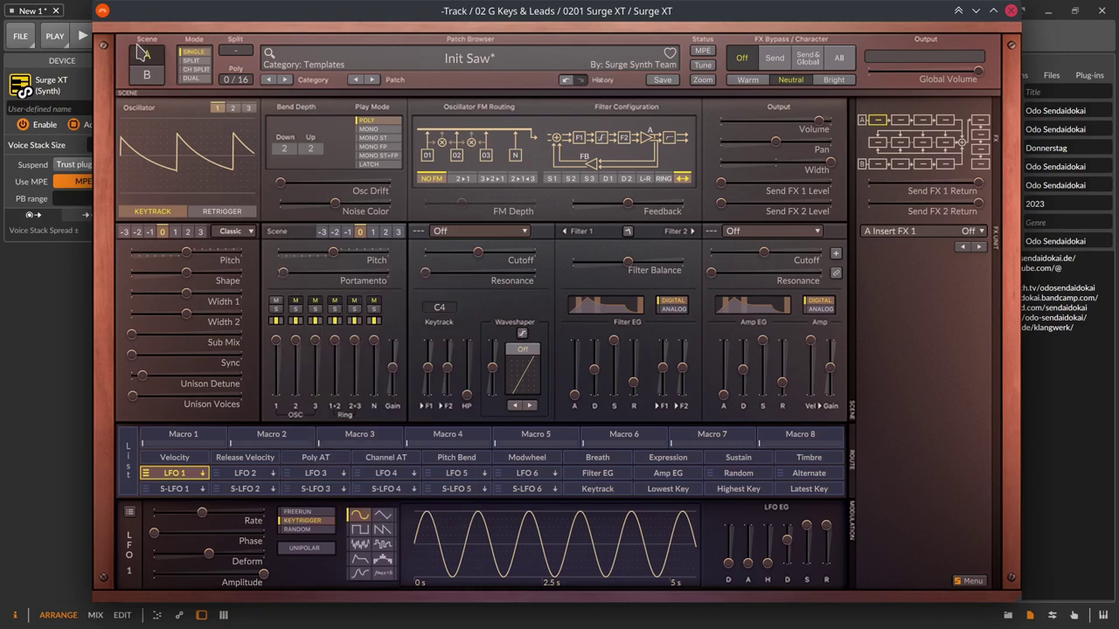
Switch back and forth between Scene A and Scene B settings, ending on Scene A
{"action": "left_click", "coordinate": [174, 76]}
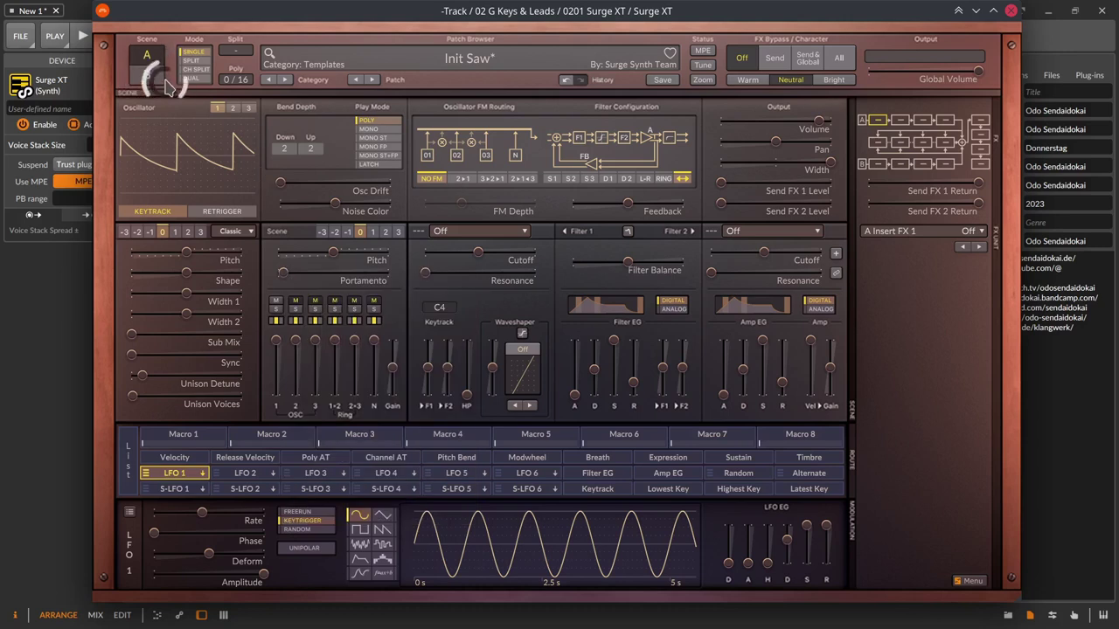
{"action": "left_click", "coordinate": [146, 55]}
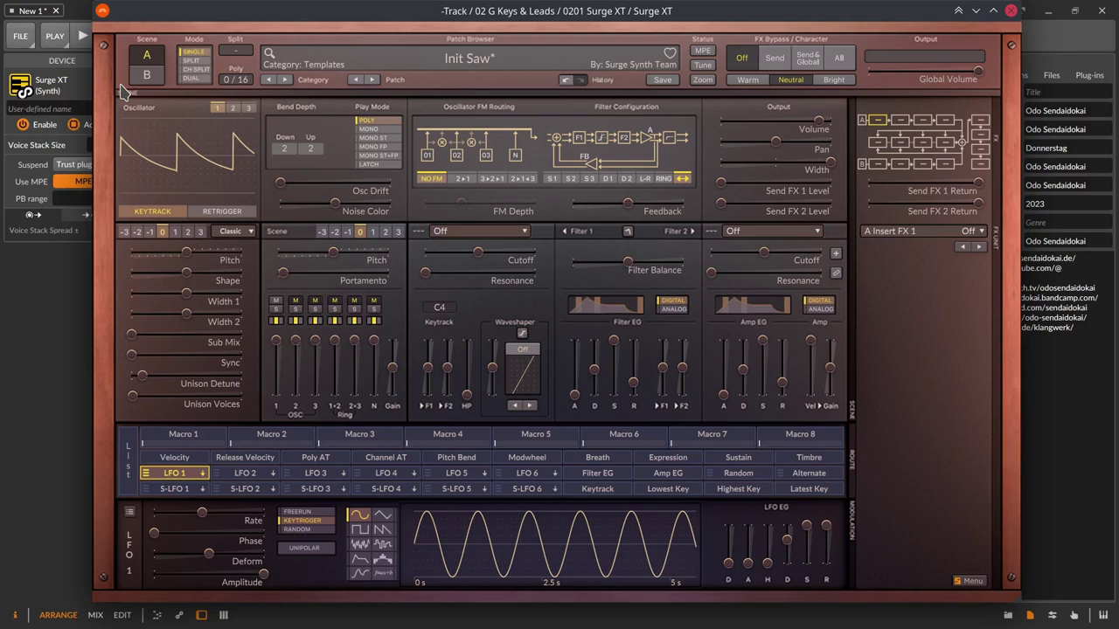
{"action": "left_click", "coordinate": [146, 74]}
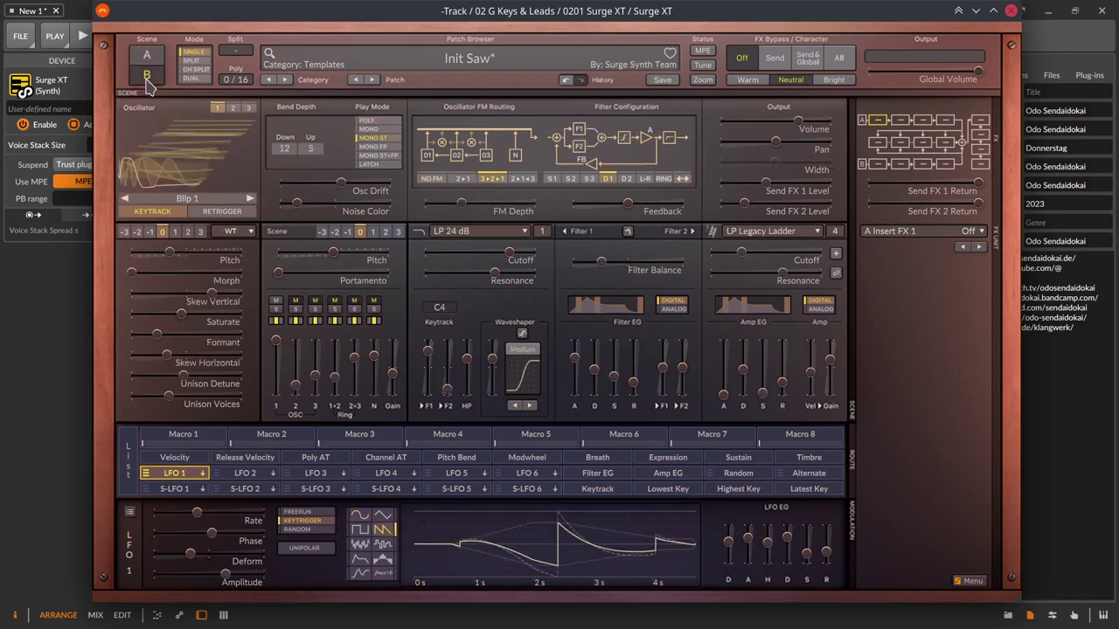
{"action": "left_click", "coordinate": [148, 60]}
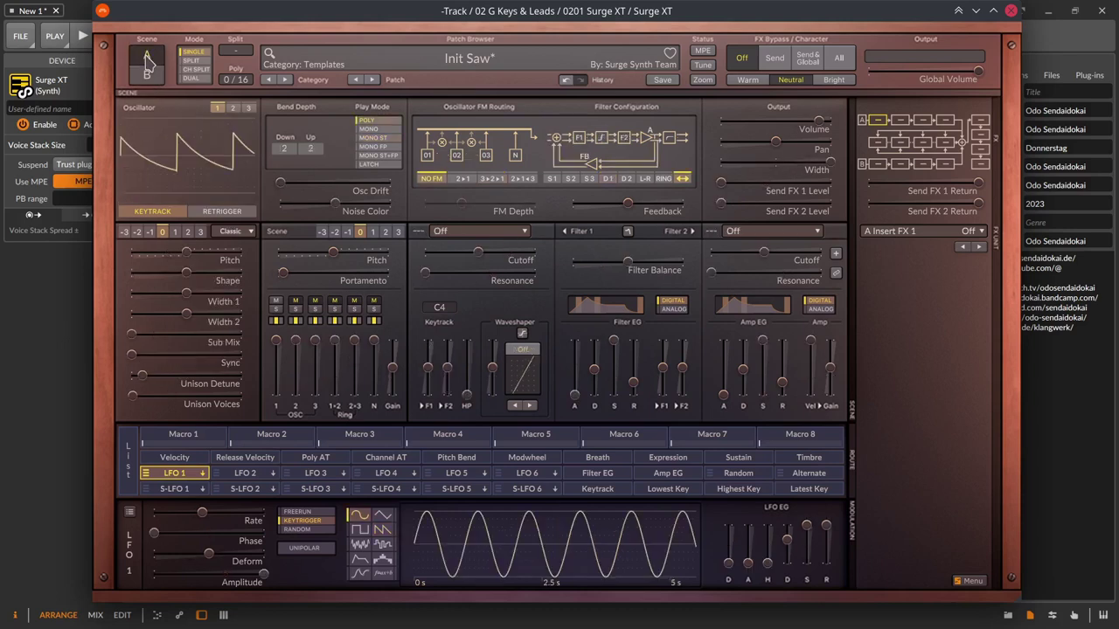
{"action": "left_click", "coordinate": [149, 77]}
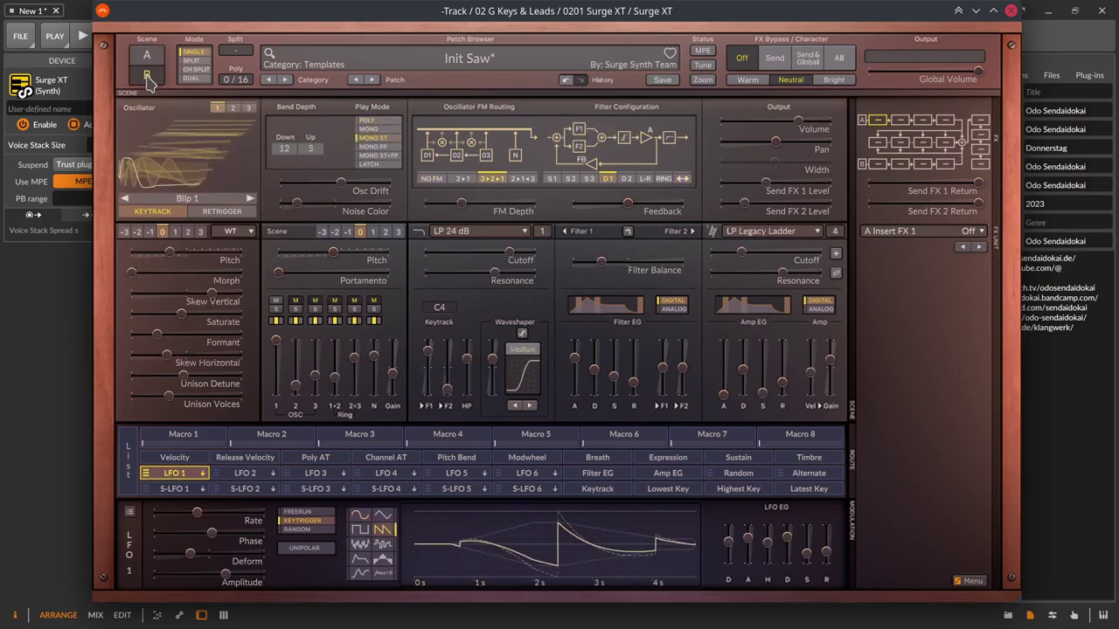
{"action": "left_click", "coordinate": [147, 61]}
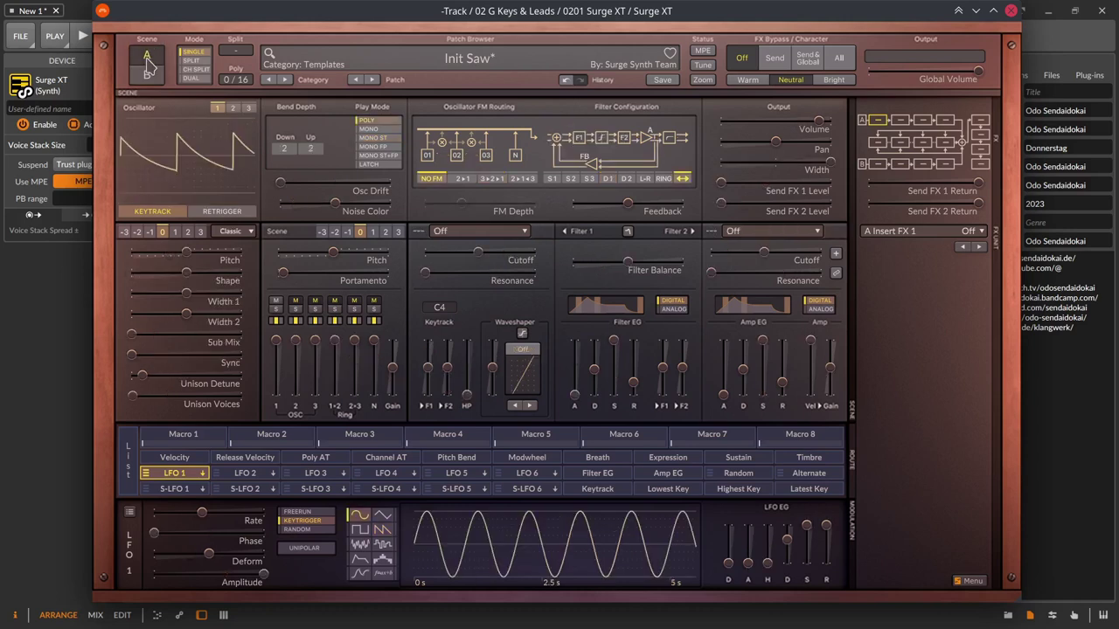
{"action": "left_click", "coordinate": [149, 78]}
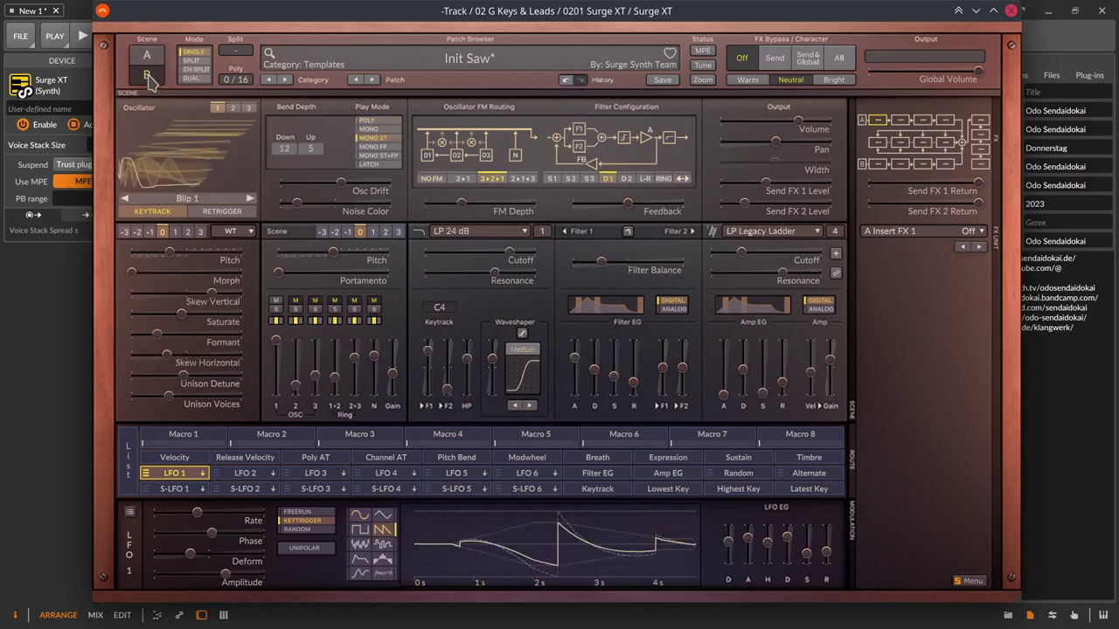
{"action": "left_click", "coordinate": [148, 61]}
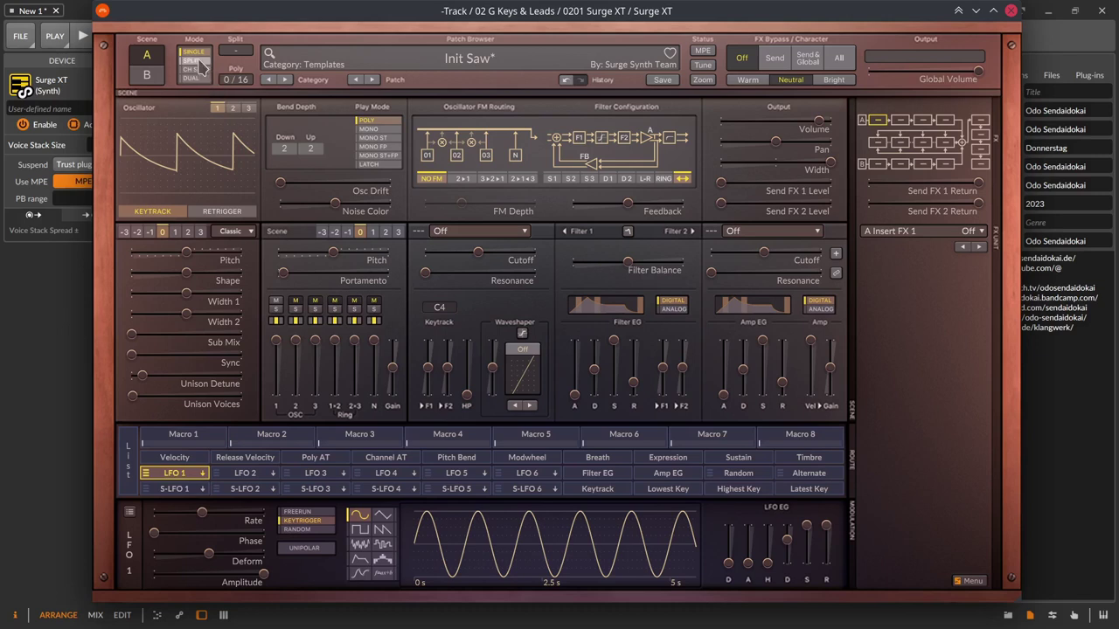
Try the Key Split at C4 and Channel Split scene modes, and check the Split Point options
{"action": "left_click", "coordinate": [196, 60]}
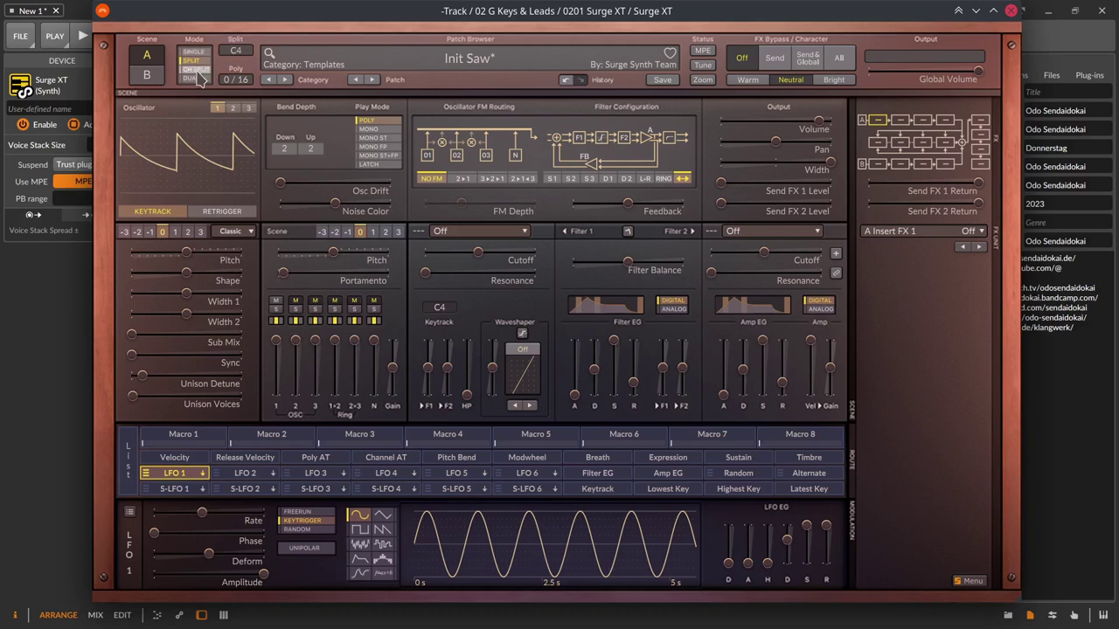
{"action": "left_click", "coordinate": [197, 69]}
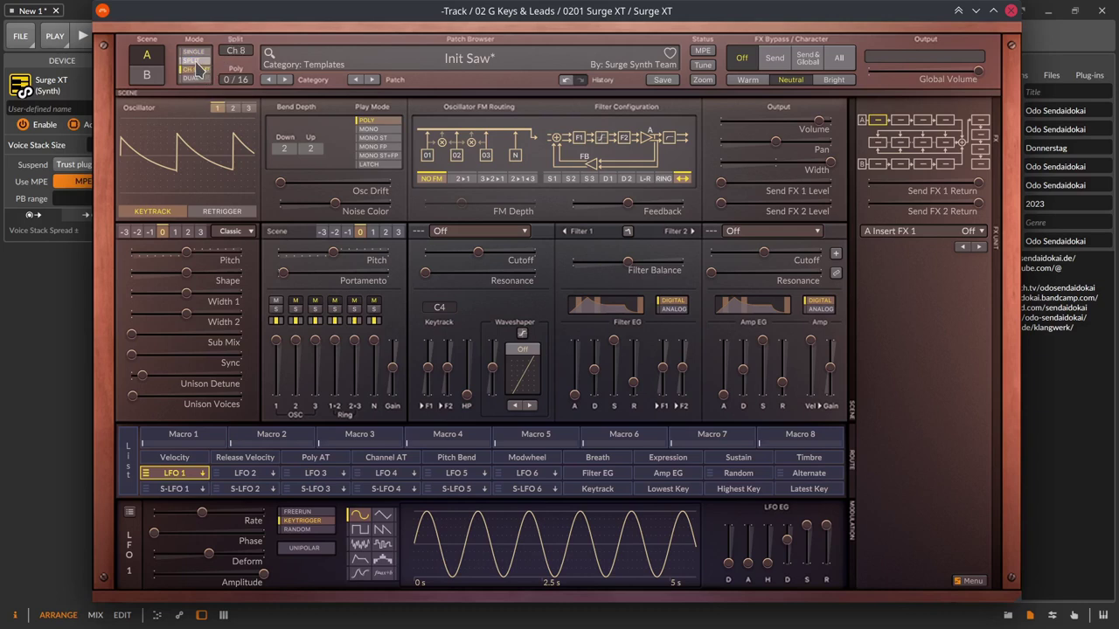
{"action": "left_click", "coordinate": [196, 62]}
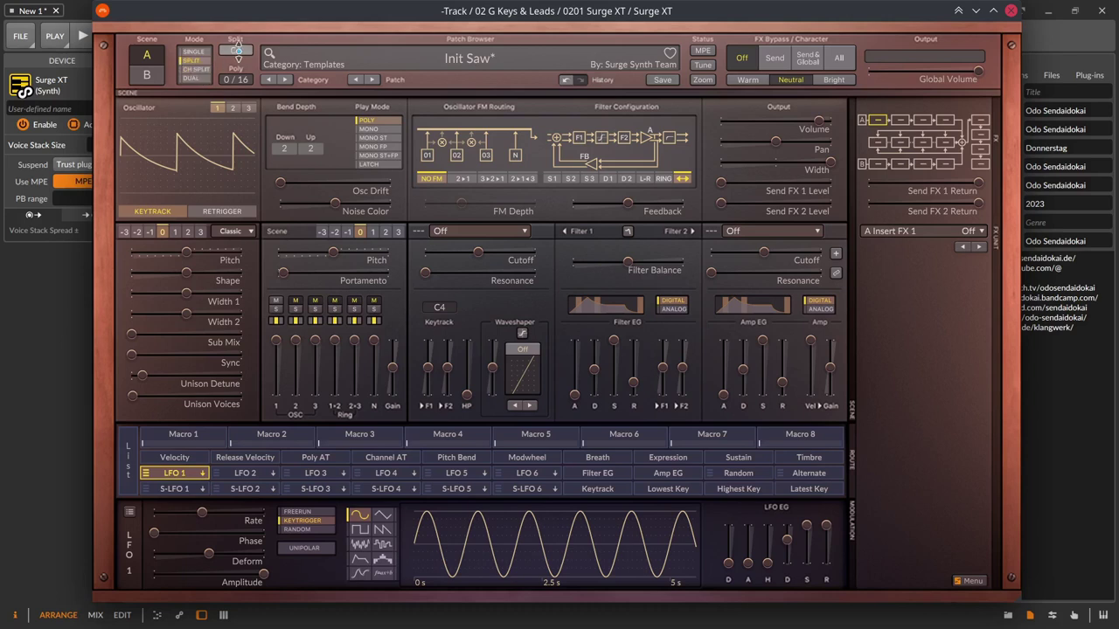
{"action": "right_click", "coordinate": [237, 51]}
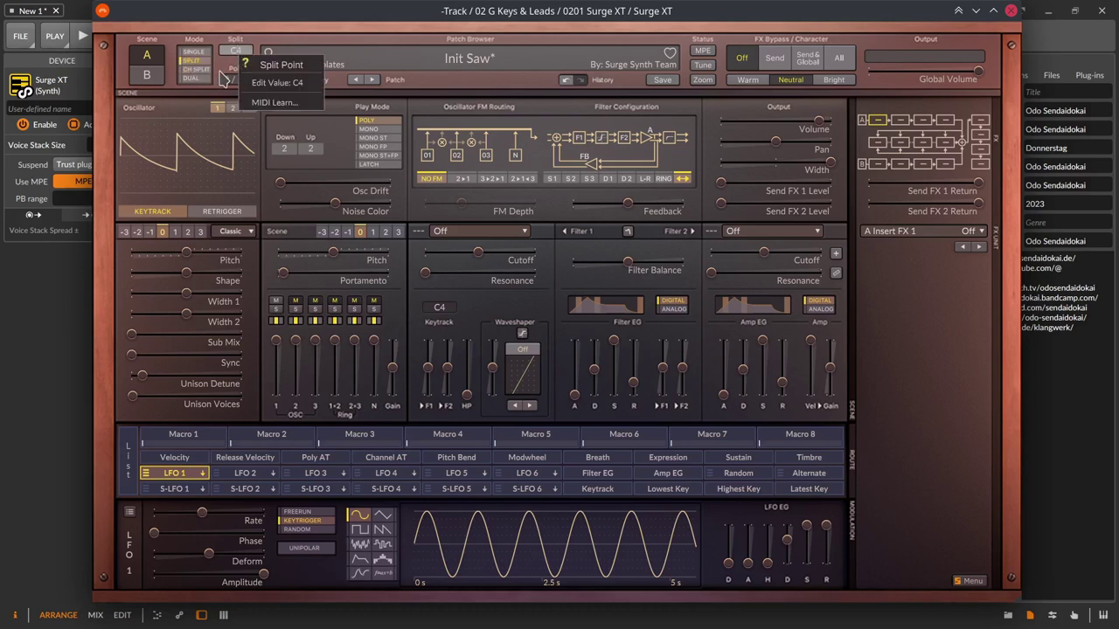
{"action": "left_click", "coordinate": [224, 78]}
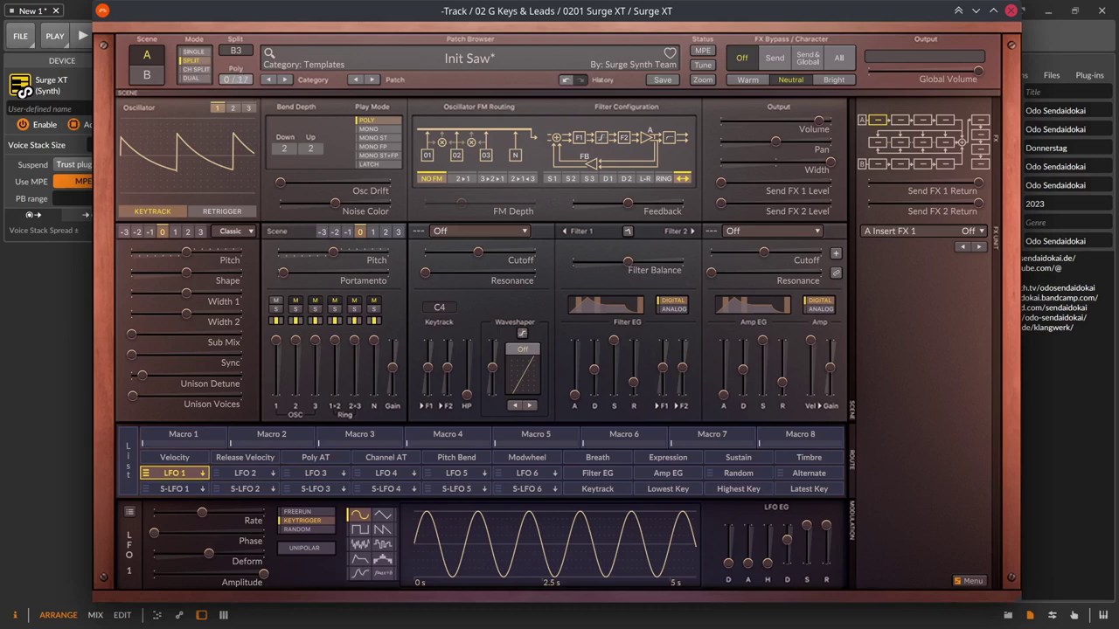
Lower the polyphony limit, restore it to 16, and return to single-scene mode
{"action": "left_click_drag", "start_coordinate": [236, 78], "coordinate": [236, 70]}
{"action": "left_click_drag", "start_coordinate": [236, 78], "coordinate": [236, 70]}
{"action": "left_click", "coordinate": [192, 52]}
Search the patch library for 'bass' and audition Bass 1, Bass 5 and Crush Bass
{"action": "left_click", "coordinate": [270, 55]}
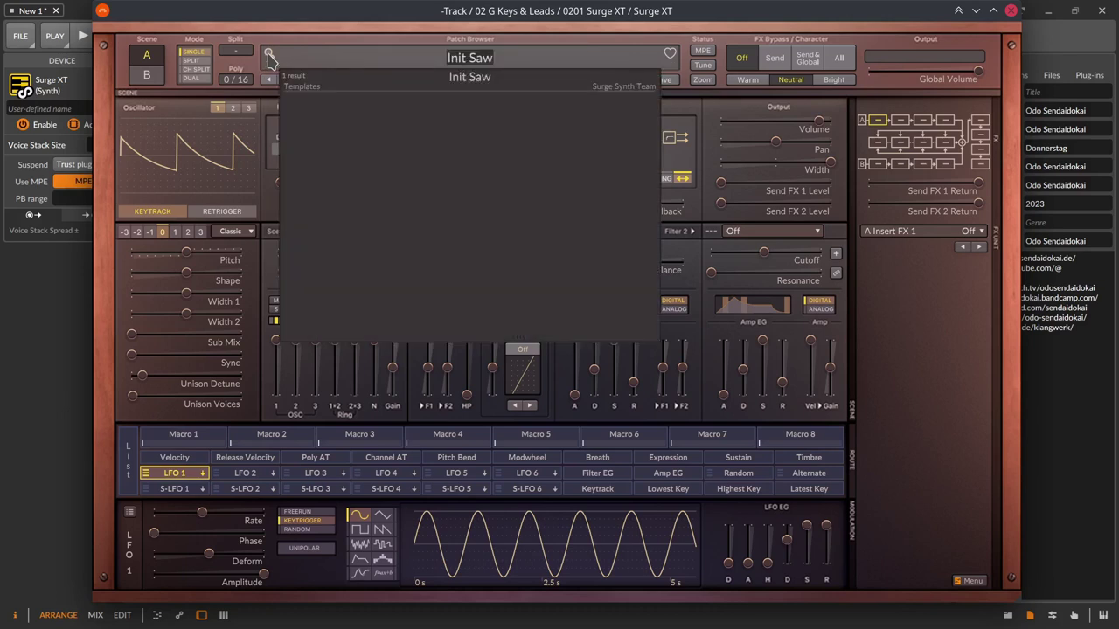
{"action": "type", "text": "bass"}
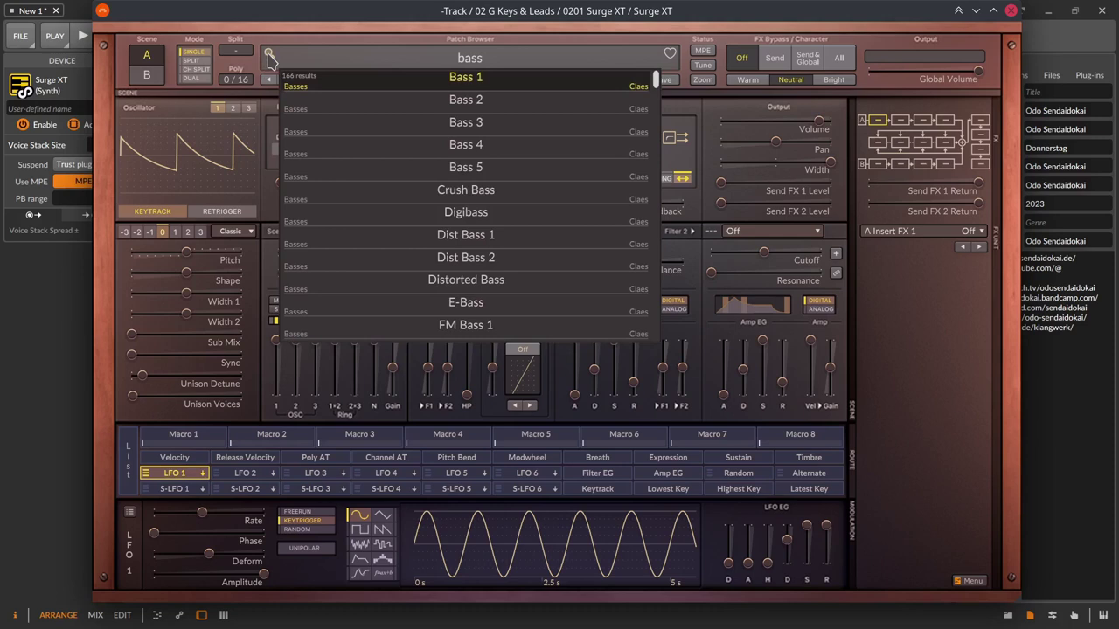
{"action": "key", "text": "Return"}
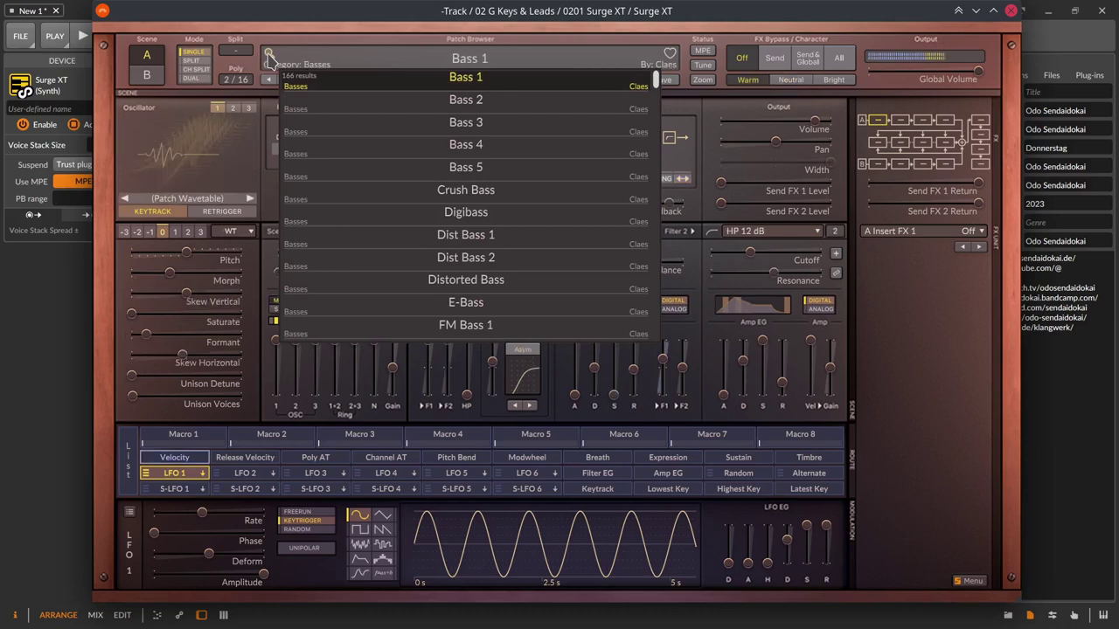
{"action": "key", "text": "Down"}
{"action": "key", "text": "Down"}
{"action": "key", "text": "Down"}
{"action": "key", "text": "Down"}
{"action": "key", "text": "Return"}
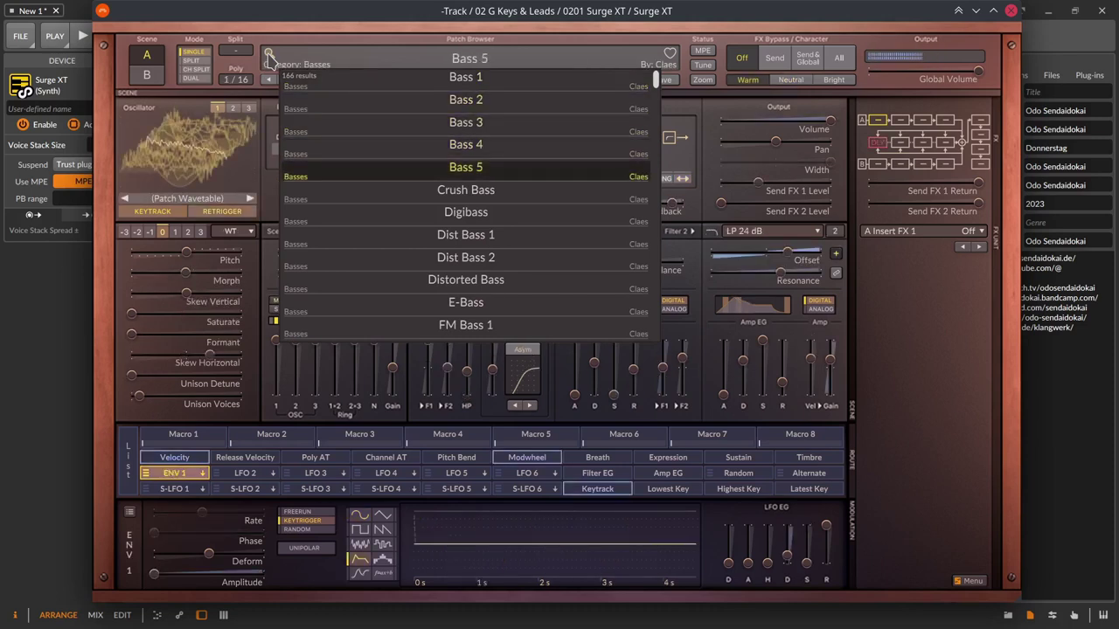
{"action": "key", "text": "Down"}
{"action": "key", "text": "Return"}
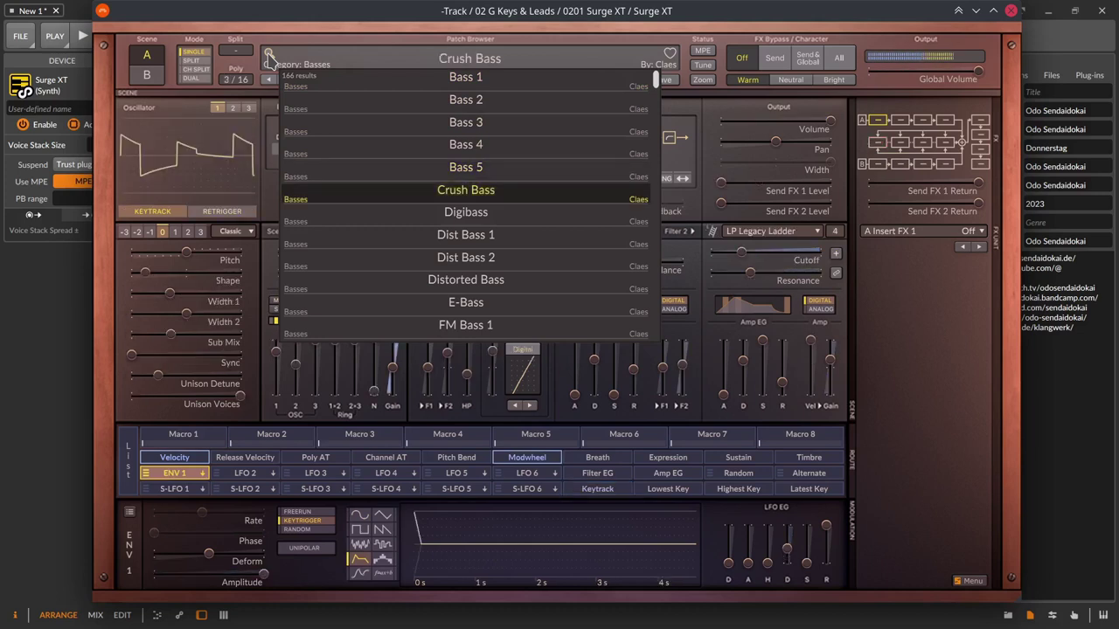
Continue through Dist Bass 1 and Distorted Bass, then load FM Bass 6 and close the results
{"action": "key", "text": "Down"}
{"action": "key", "text": "Down"}
{"action": "key", "text": "Return"}
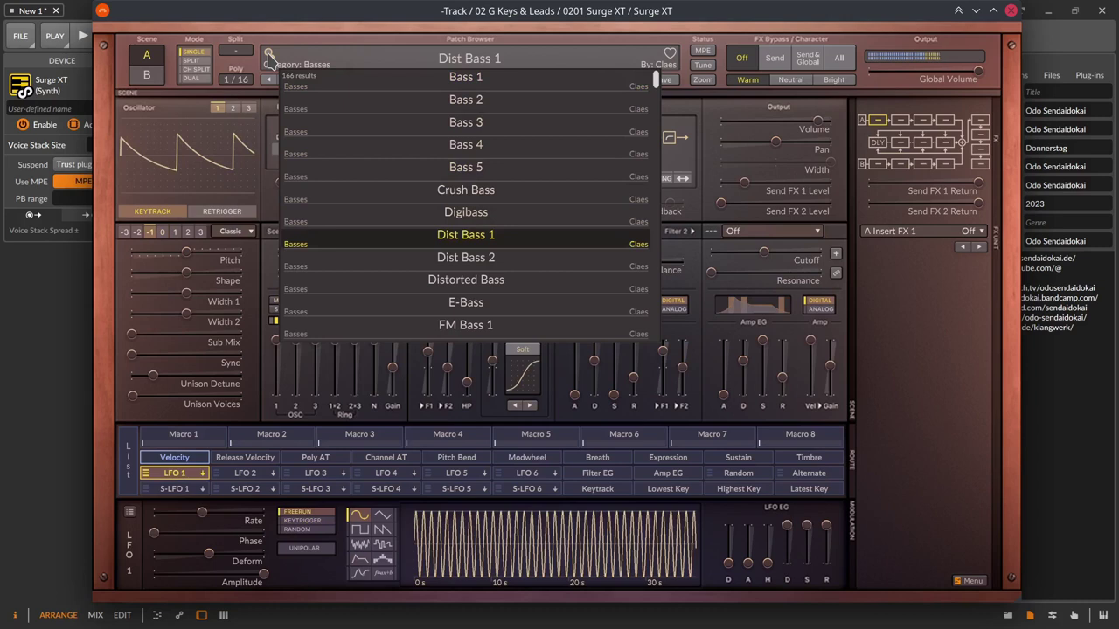
{"action": "key", "text": "Down"}
{"action": "key", "text": "Down"}
{"action": "key", "text": "Return"}
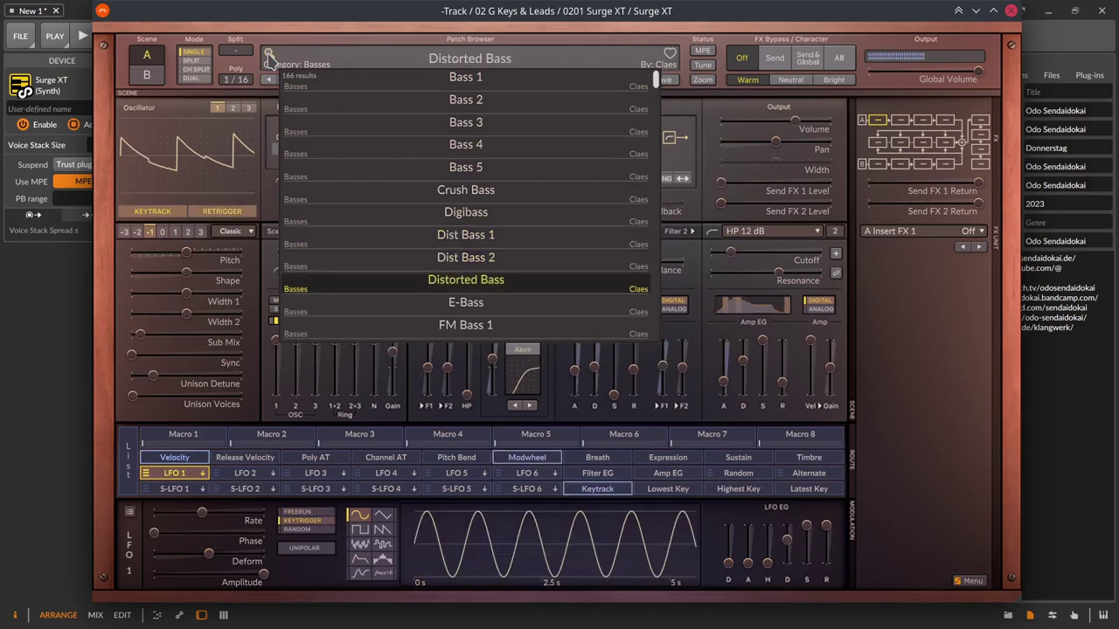
{"action": "key", "text": "Down"}
{"action": "key", "text": "Down"}
{"action": "key", "text": "Down"}
{"action": "key", "text": "Down"}
{"action": "key", "text": "Down"}
{"action": "key", "text": "Down"}
{"action": "key", "text": "Down"}
{"action": "key", "text": "Return"}
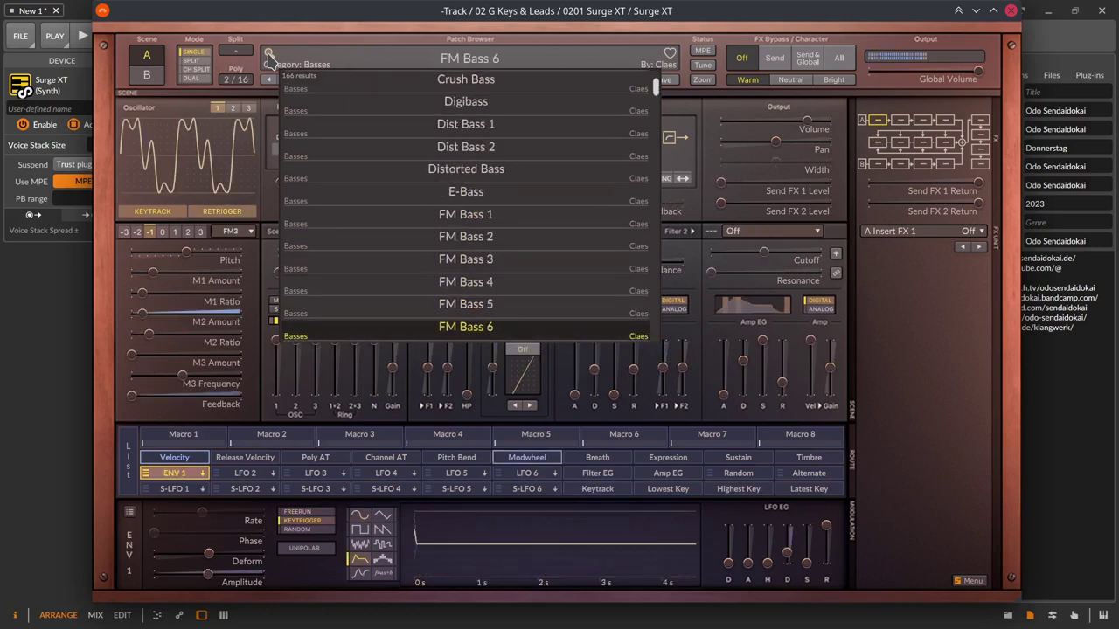
{"action": "key", "text": "Escape"}
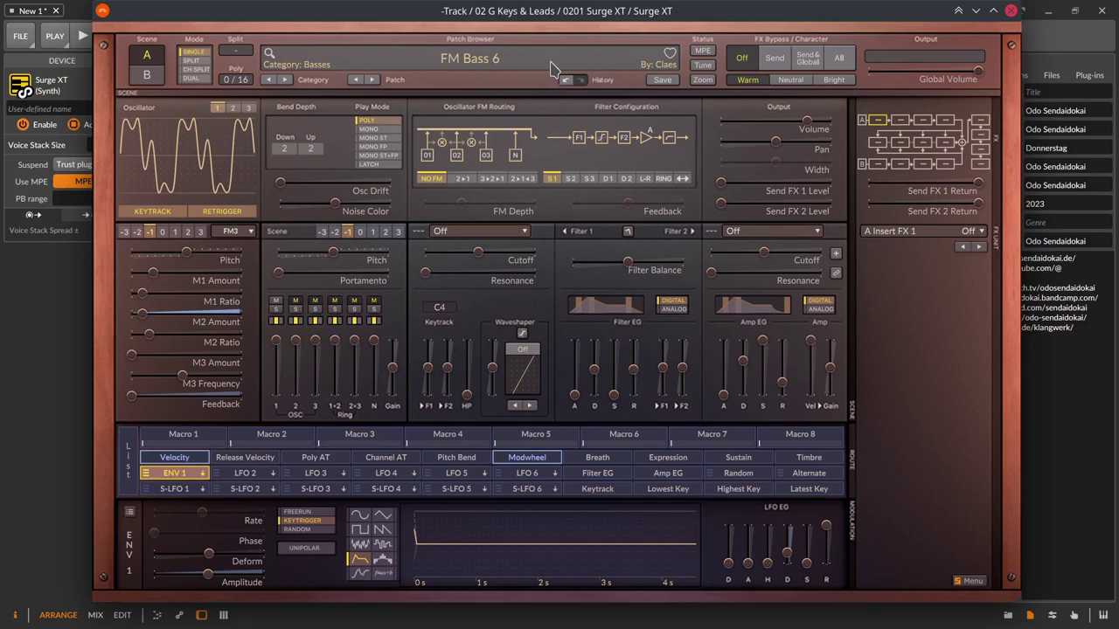
Open the patch menu and browse its factory, third-party and user category submenus
{"action": "left_click", "coordinate": [523, 65]}
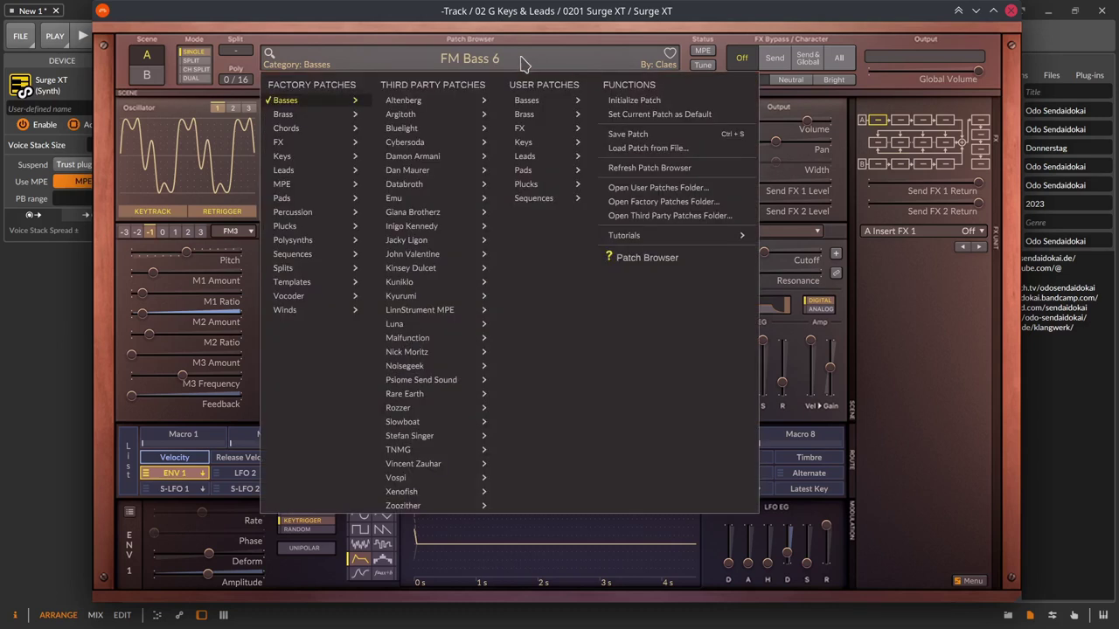
{"action": "mouse_move", "coordinate": [421, 355]}
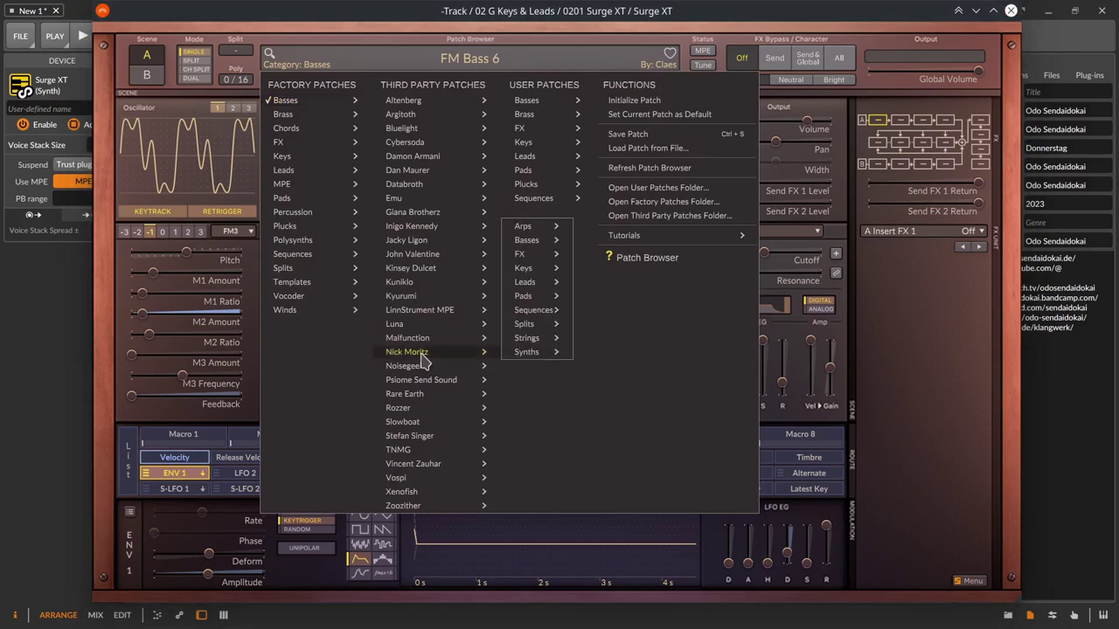
{"action": "mouse_move", "coordinate": [406, 480]}
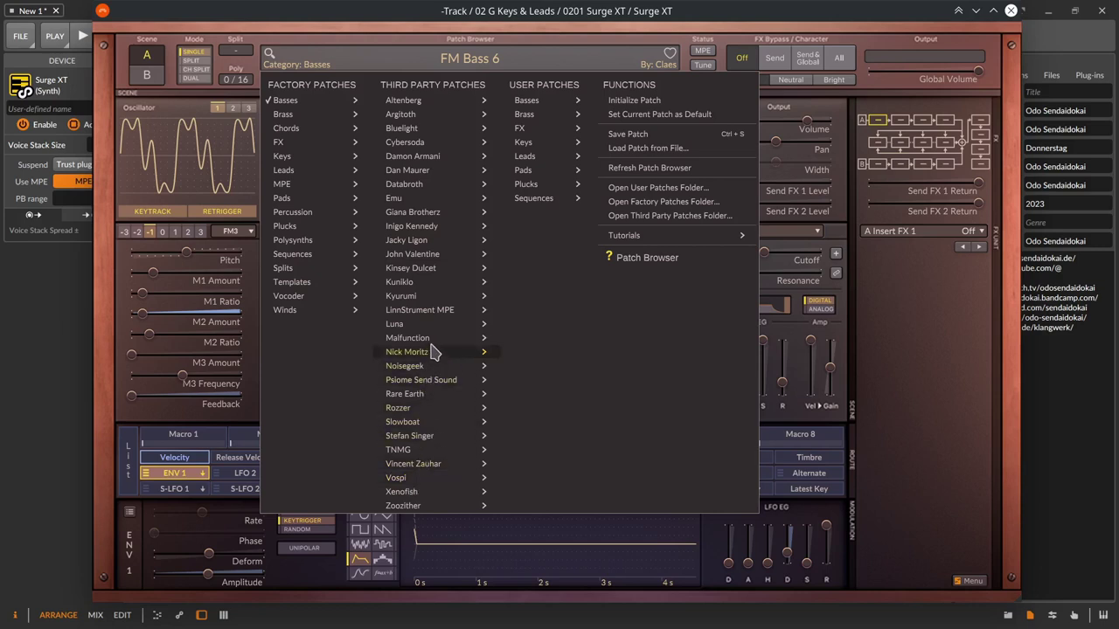
{"action": "mouse_move", "coordinate": [437, 311]}
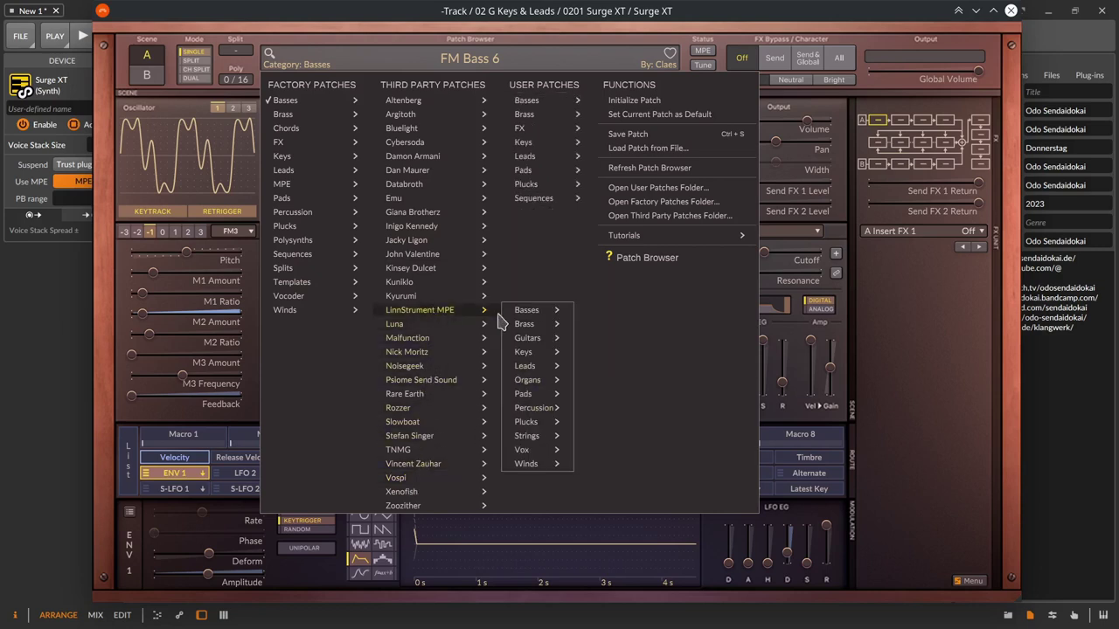
{"action": "mouse_move", "coordinate": [552, 317]}
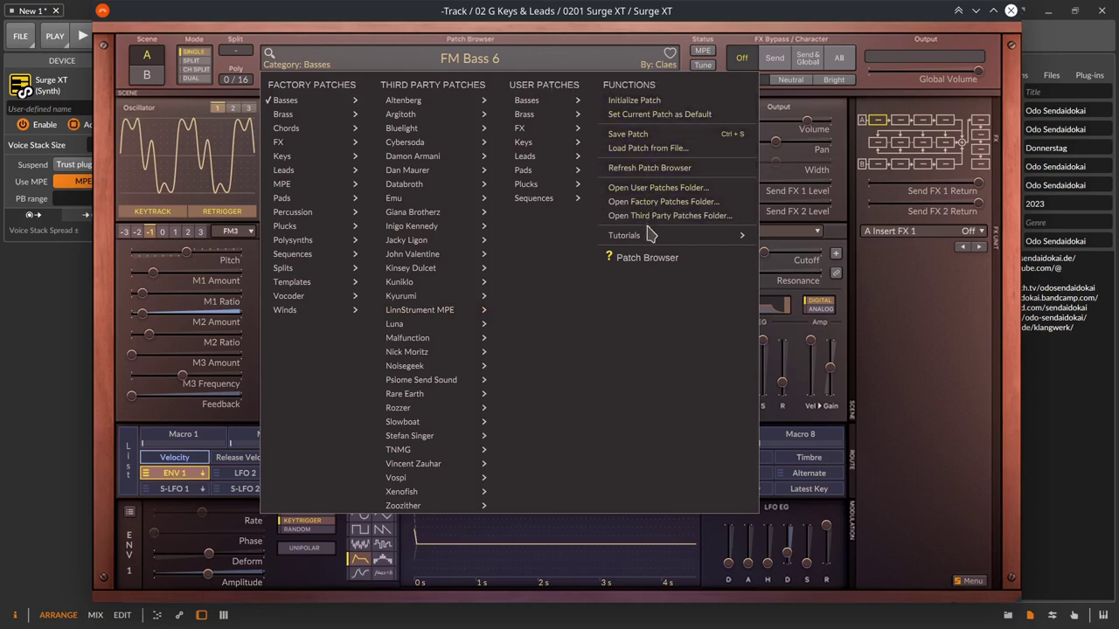
{"action": "mouse_move", "coordinate": [654, 240]}
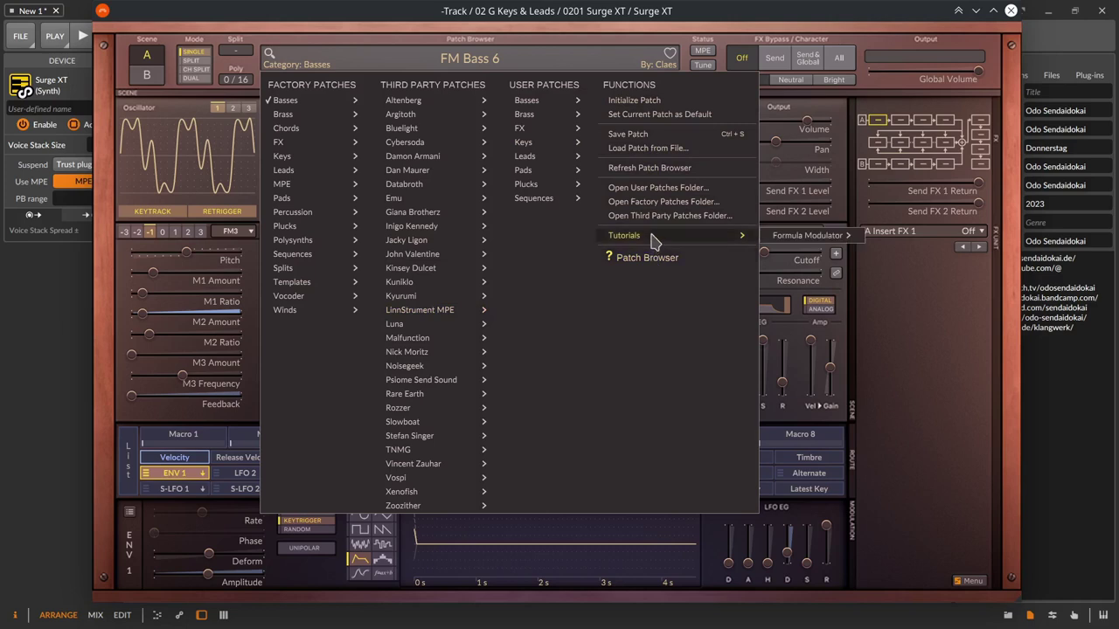
{"action": "mouse_move", "coordinate": [798, 244]}
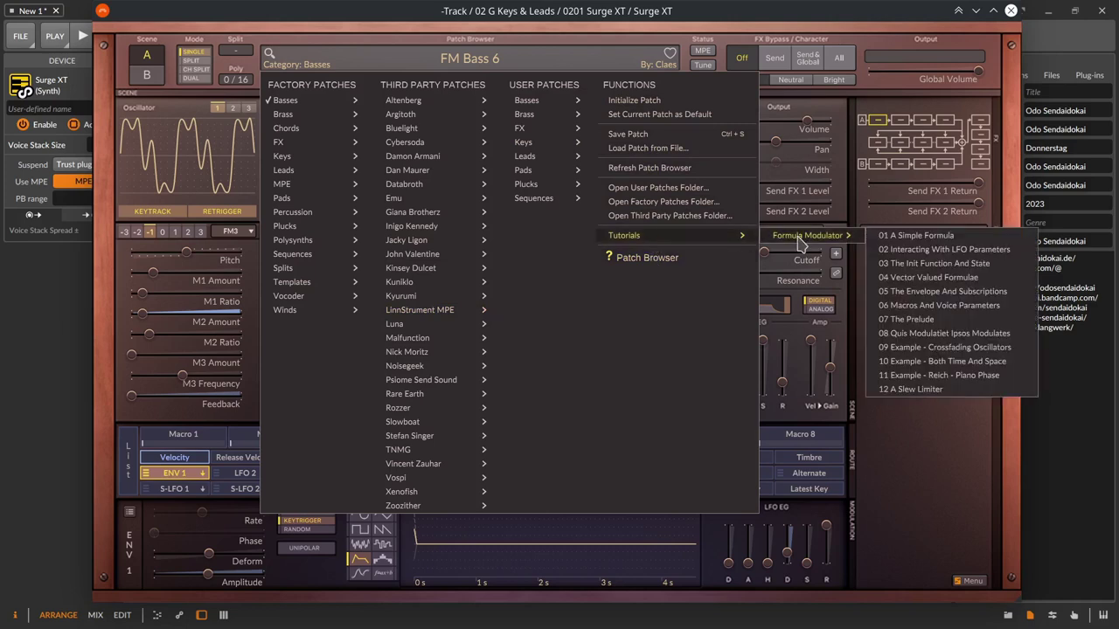
Mark FM Bass 6 as a favourite and confirm it under User Patches > Favorites
{"action": "left_click", "coordinate": [576, 41]}
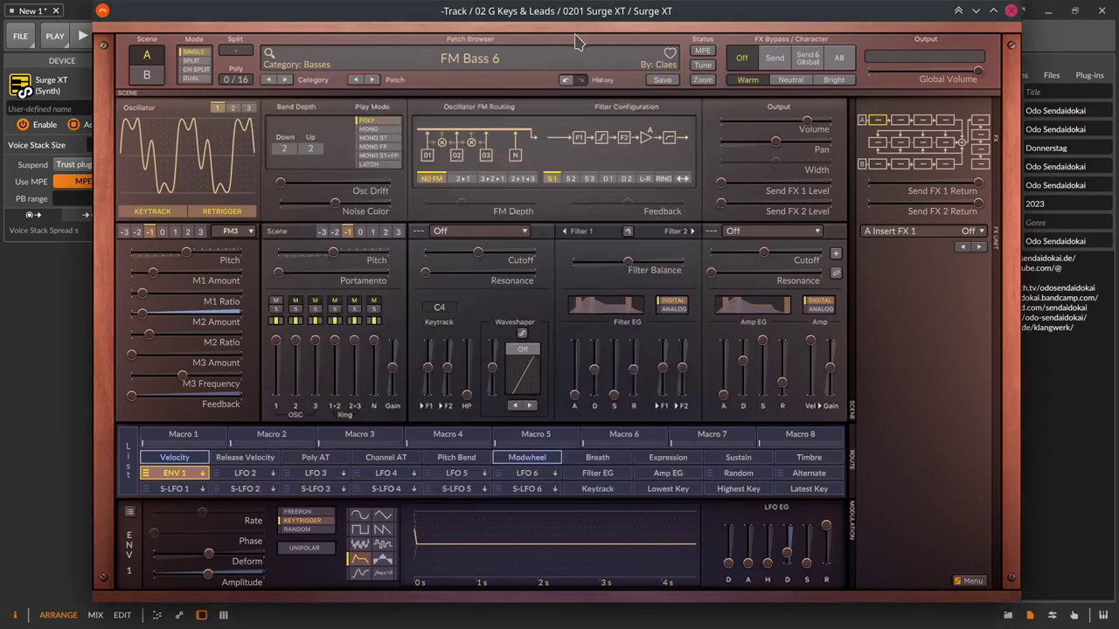
{"action": "left_click", "coordinate": [669, 55]}
{"action": "left_click", "coordinate": [577, 67]}
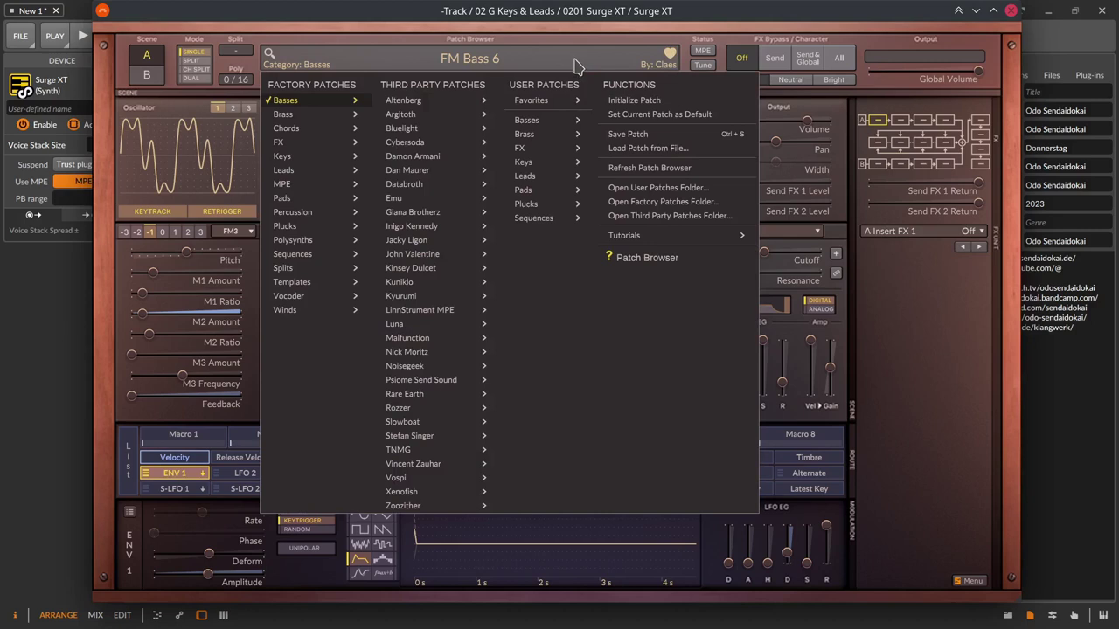
{"action": "mouse_move", "coordinate": [553, 107]}
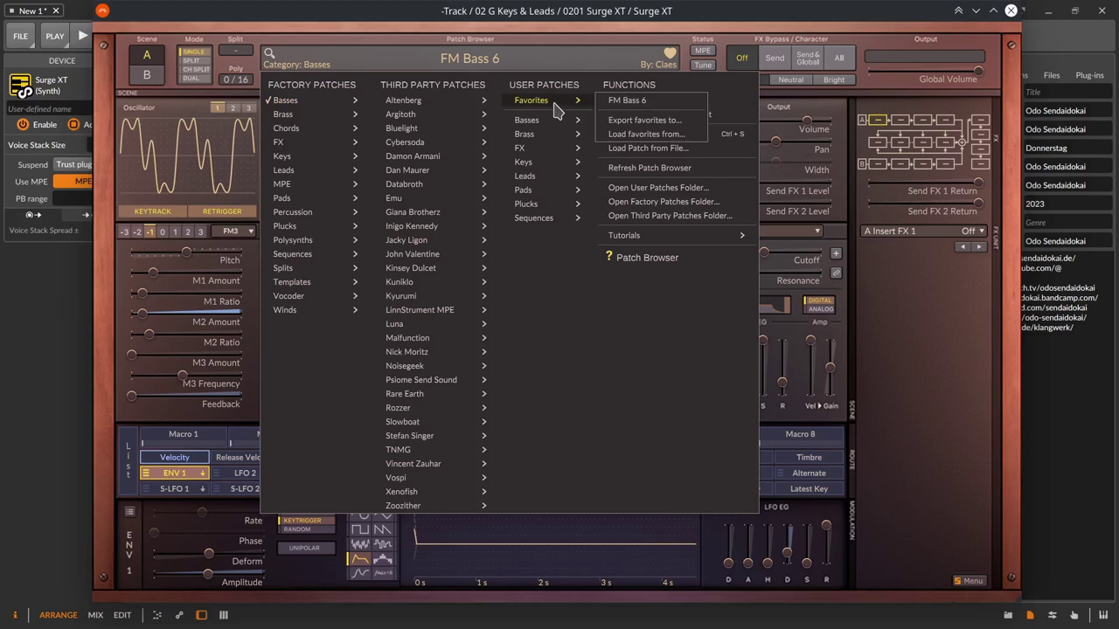
{"action": "key", "text": "Escape"}
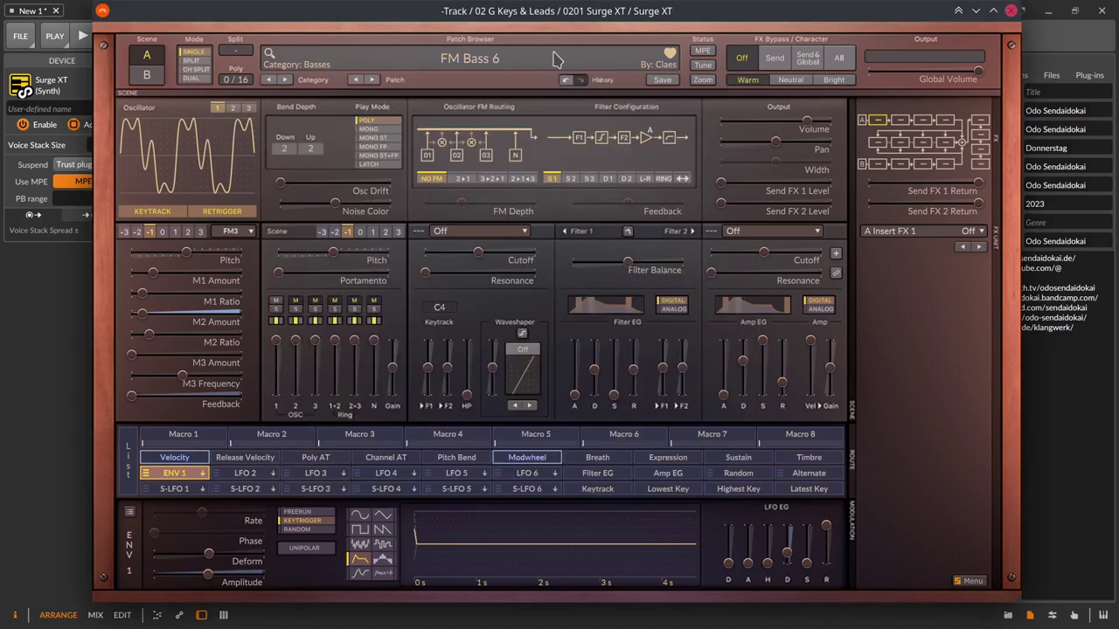
{"action": "left_click", "coordinate": [712, 50]}
{"action": "left_click", "coordinate": [712, 51]}
{"action": "left_click", "coordinate": [711, 51]}
{"action": "left_click", "coordinate": [712, 51]}
{"action": "right_click", "coordinate": [714, 54]}
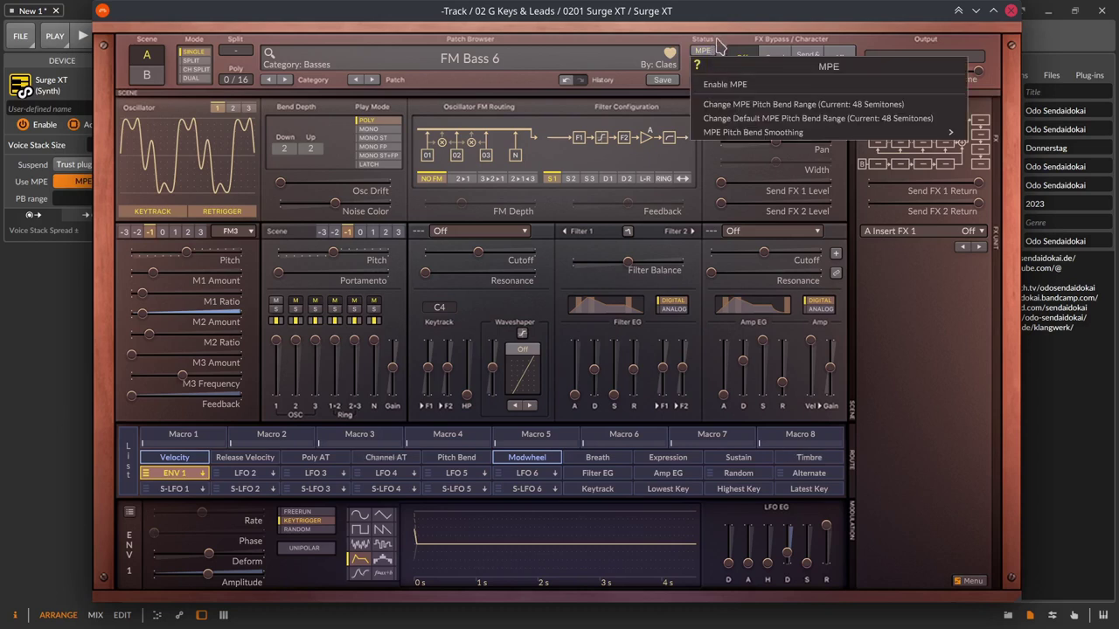
{"action": "key", "text": "Escape"}
{"action": "left_click", "coordinate": [705, 67]}
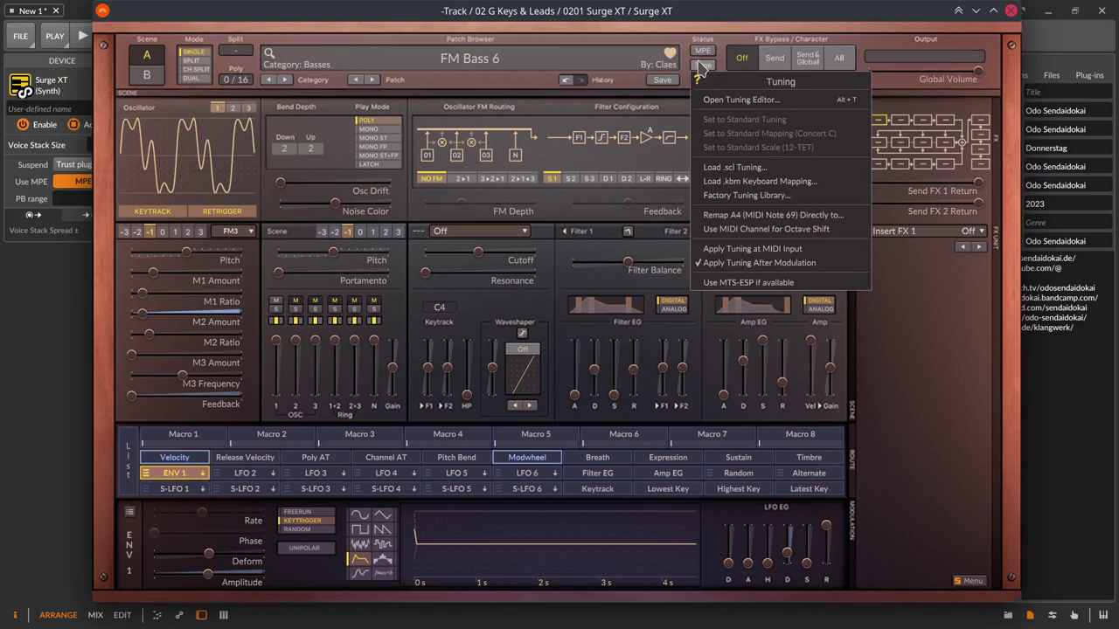
{"action": "left_click", "coordinate": [684, 58]}
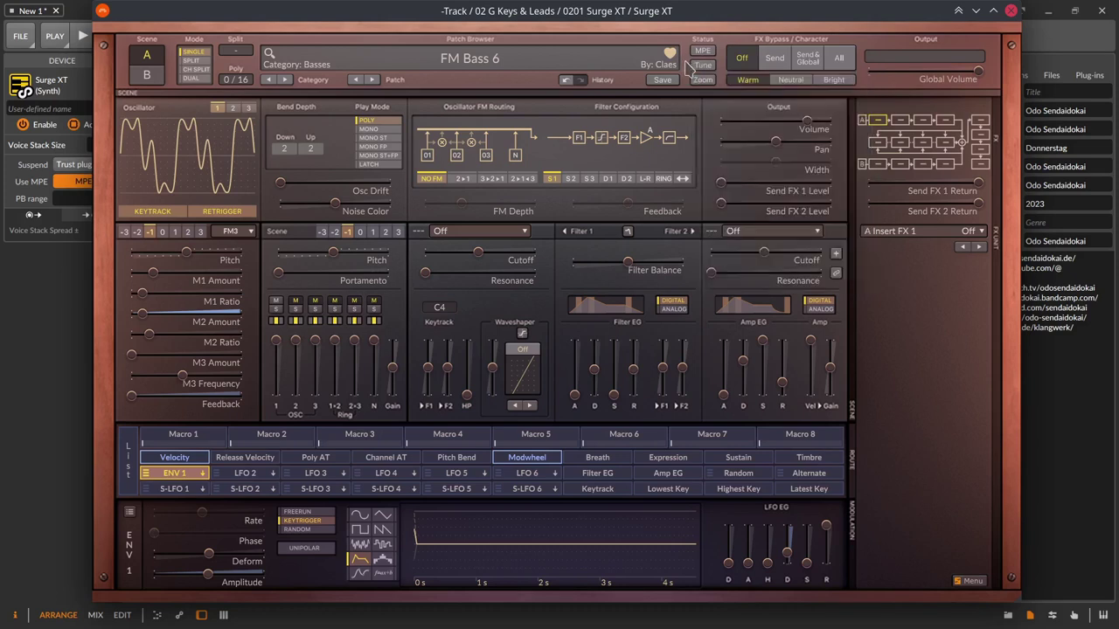
{"action": "left_click", "coordinate": [700, 80]}
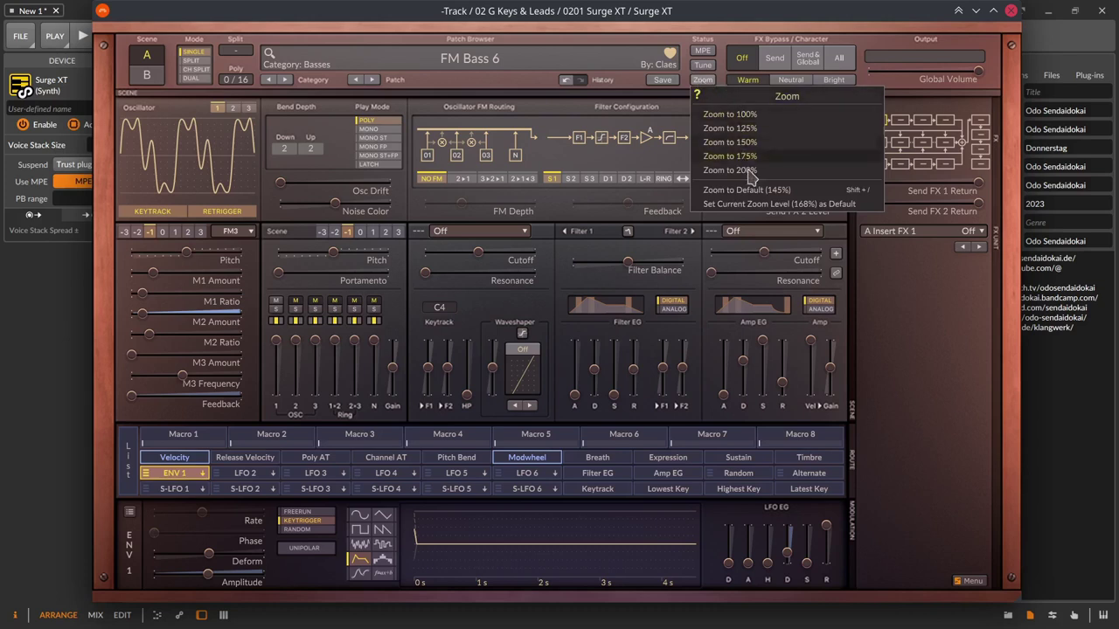
{"action": "left_click", "coordinate": [722, 45]}
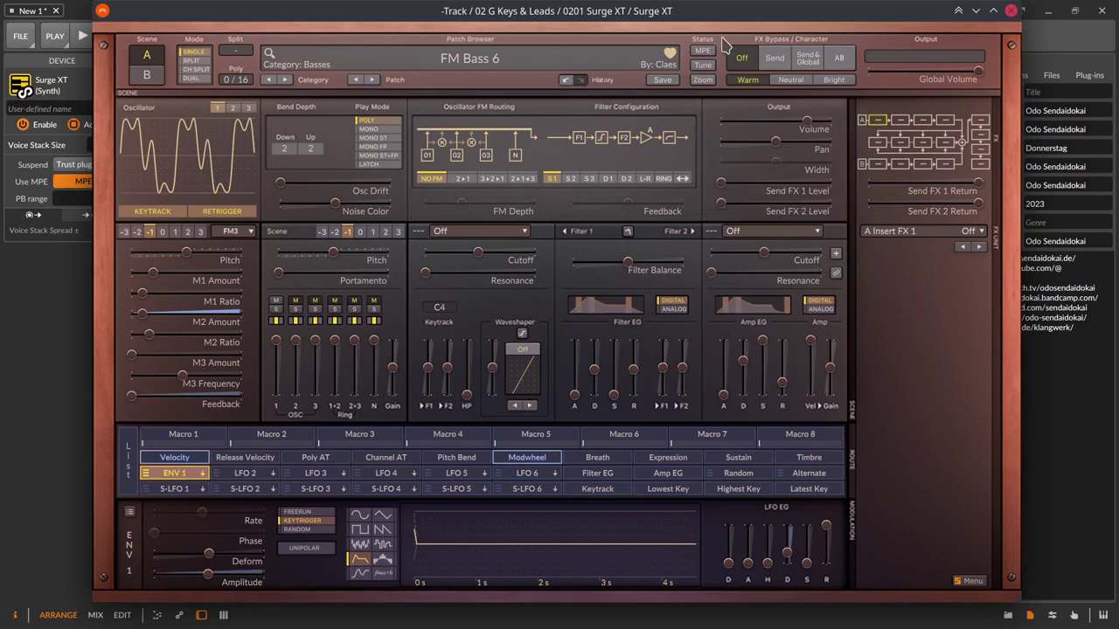
{"action": "left_click", "coordinate": [741, 58]}
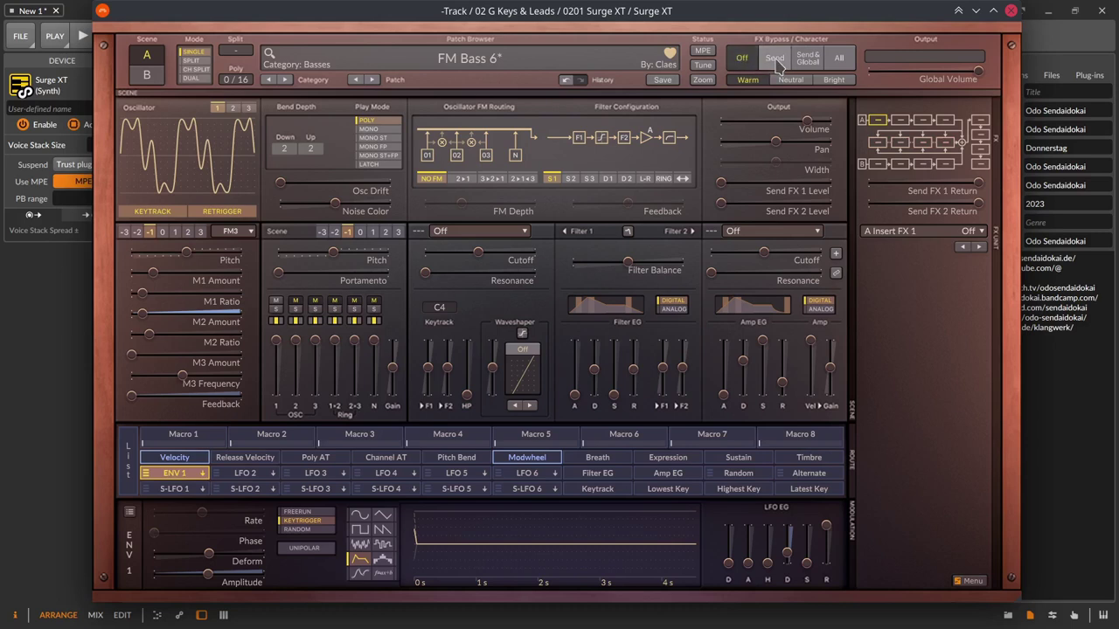
{"action": "left_click", "coordinate": [775, 61]}
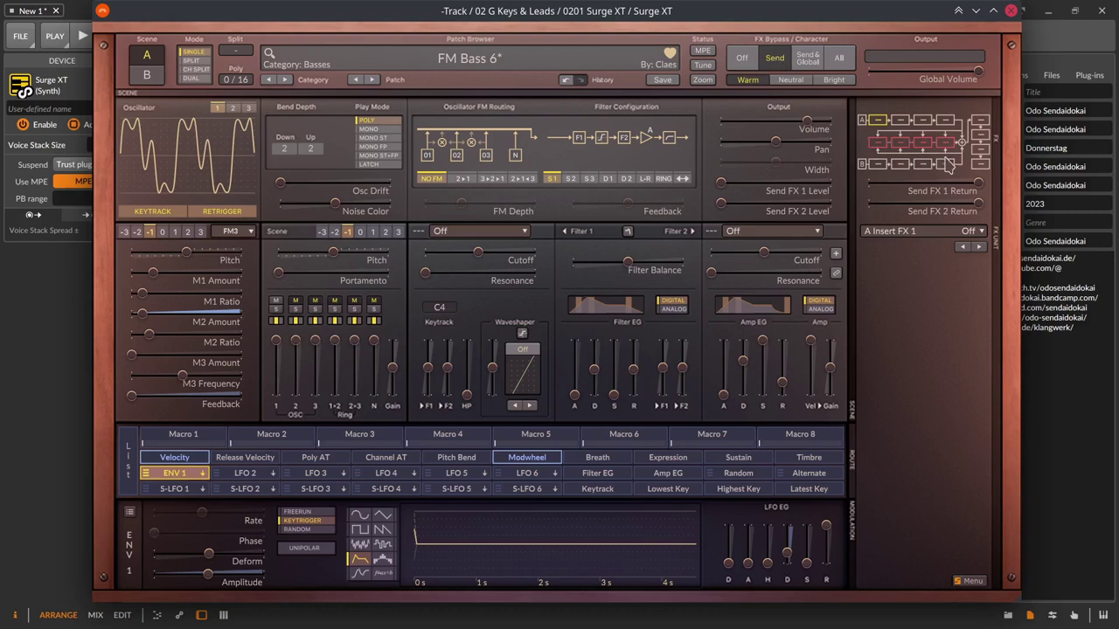
{"action": "left_click", "coordinate": [805, 61]}
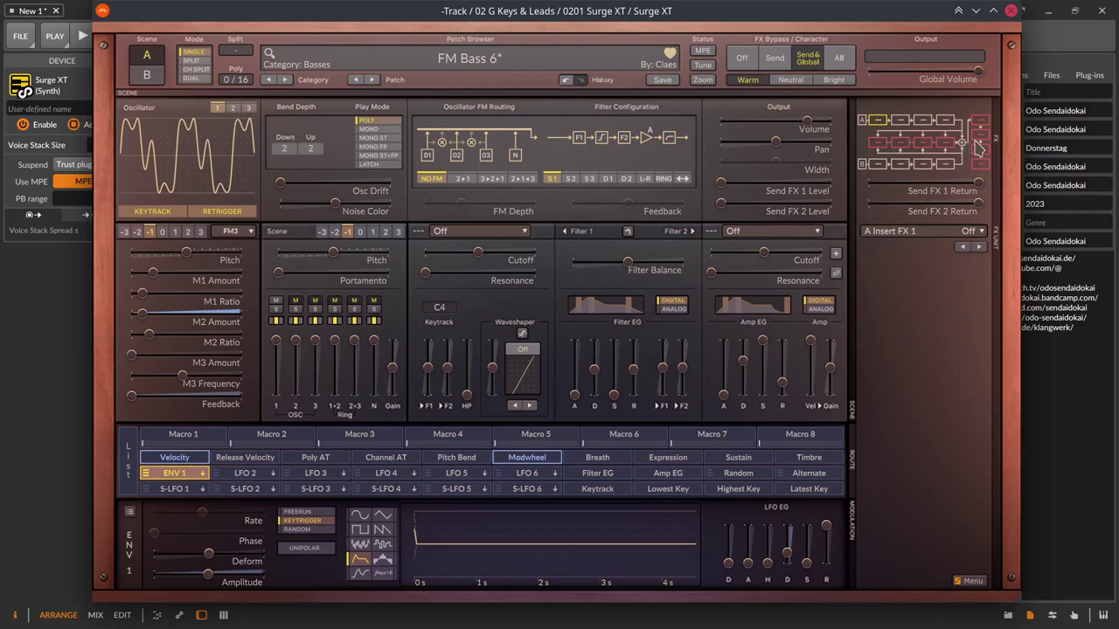
{"action": "left_click", "coordinate": [842, 69]}
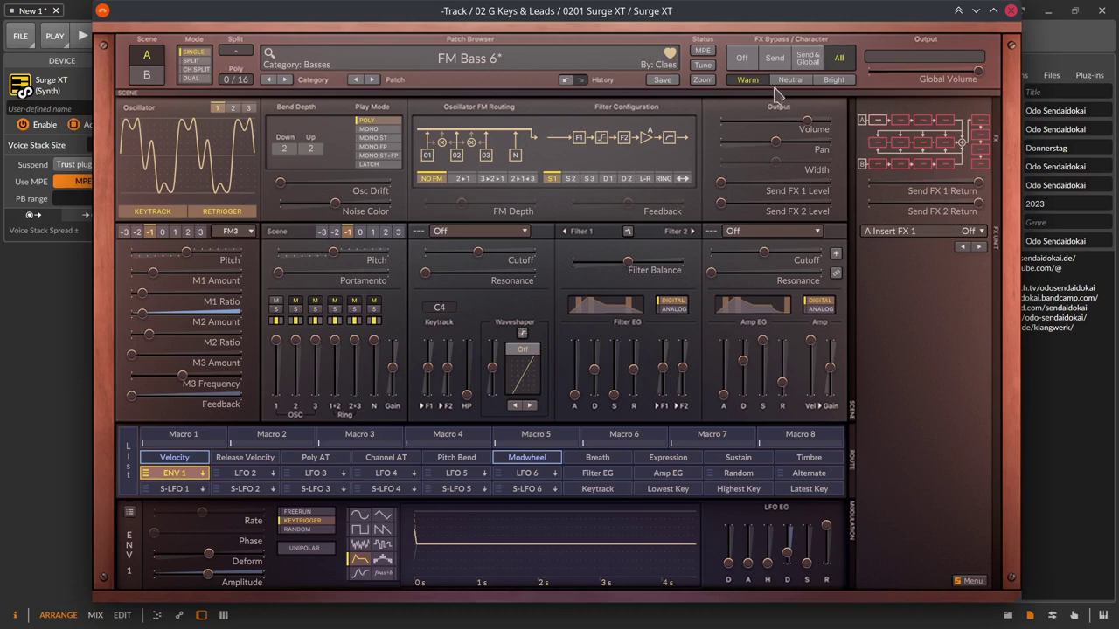
{"action": "left_click", "coordinate": [741, 59]}
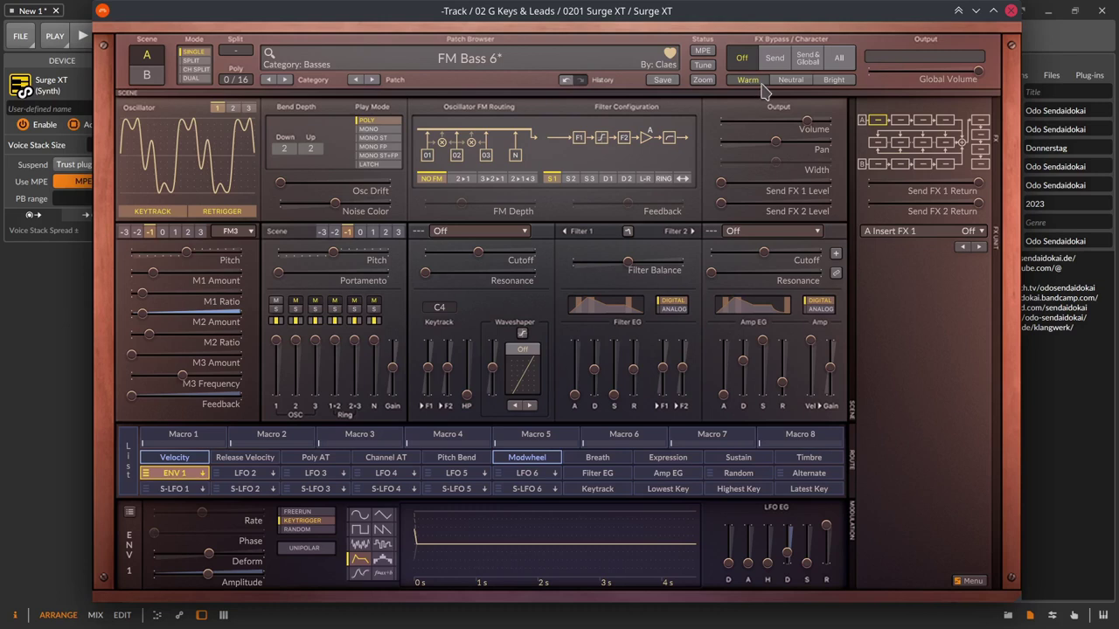
{"action": "left_click", "coordinate": [784, 83]}
{"action": "left_click", "coordinate": [831, 82]}
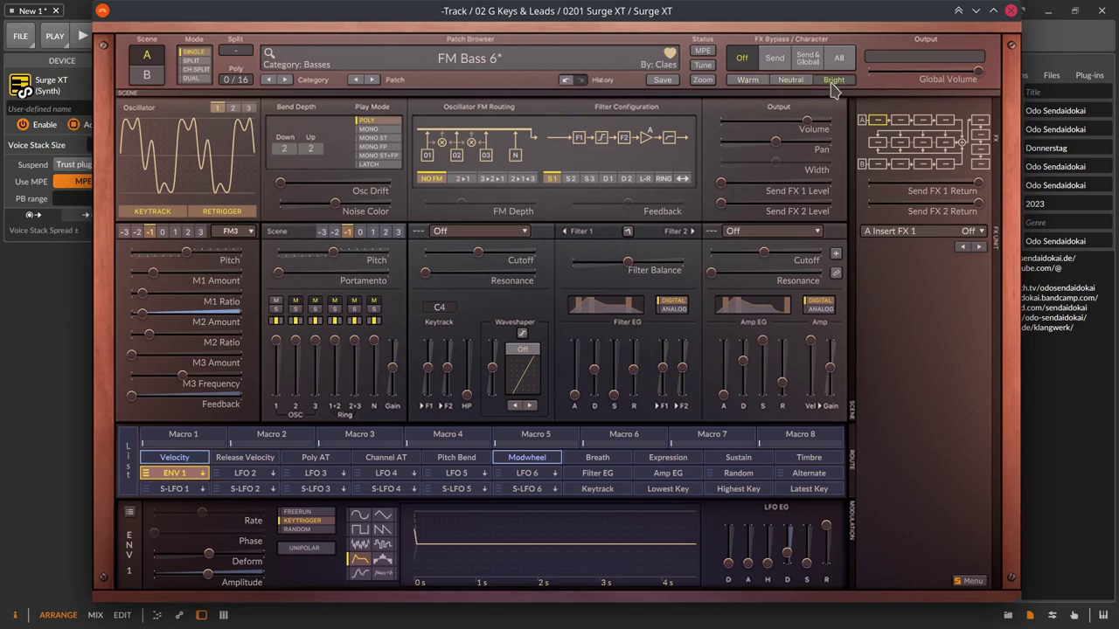
{"action": "right_click", "coordinate": [830, 91]}
{"action": "left_click", "coordinate": [843, 109]}
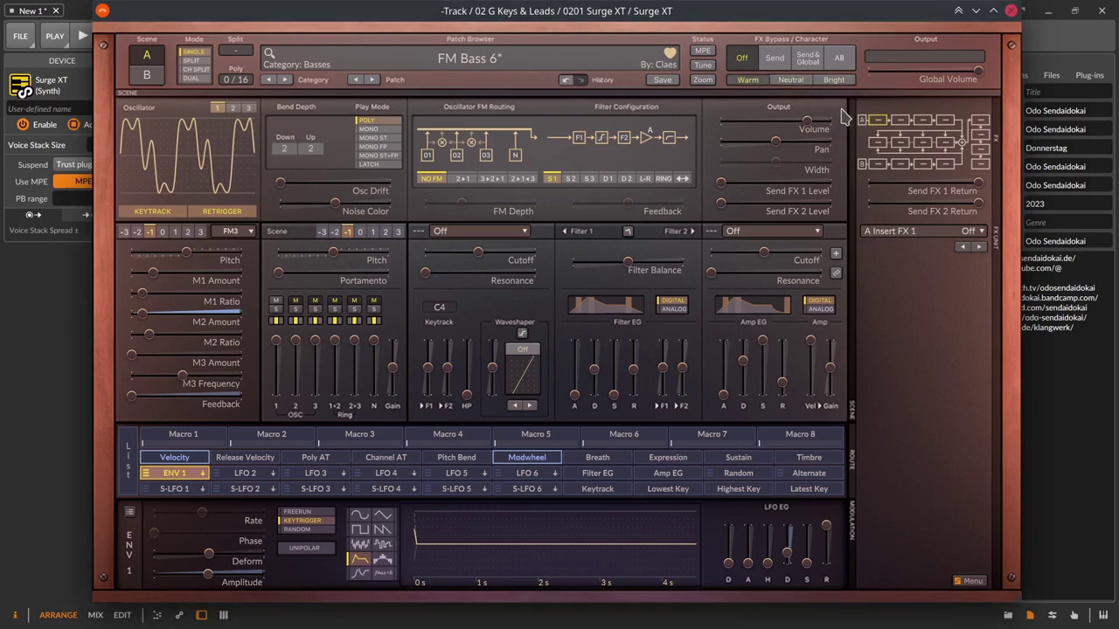
{"action": "right_click", "coordinate": [761, 81]}
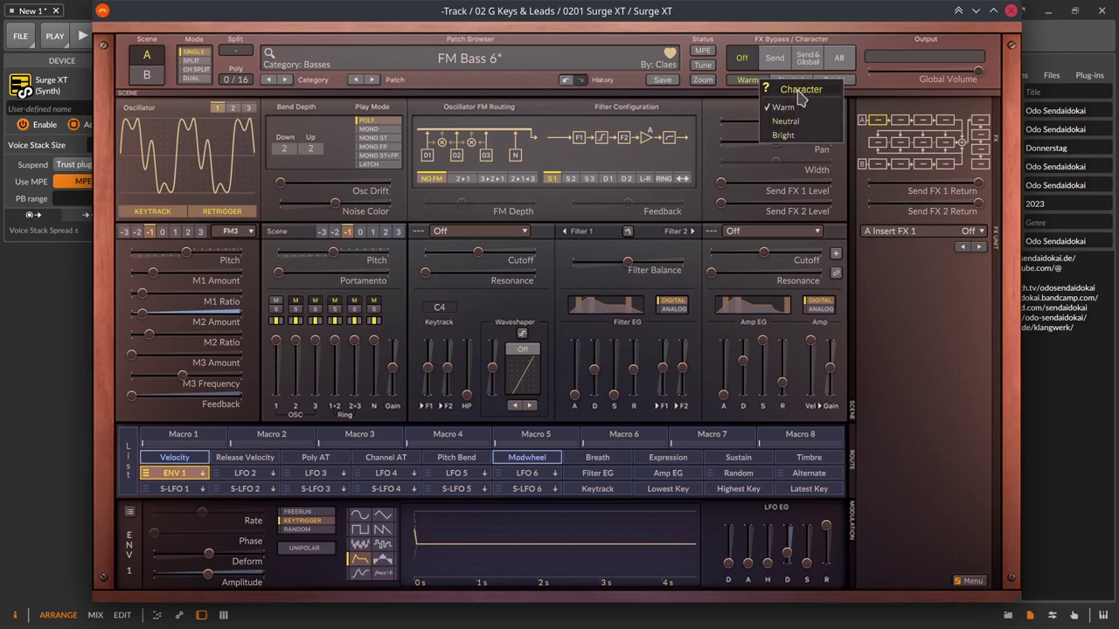
{"action": "left_click", "coordinate": [726, 67]}
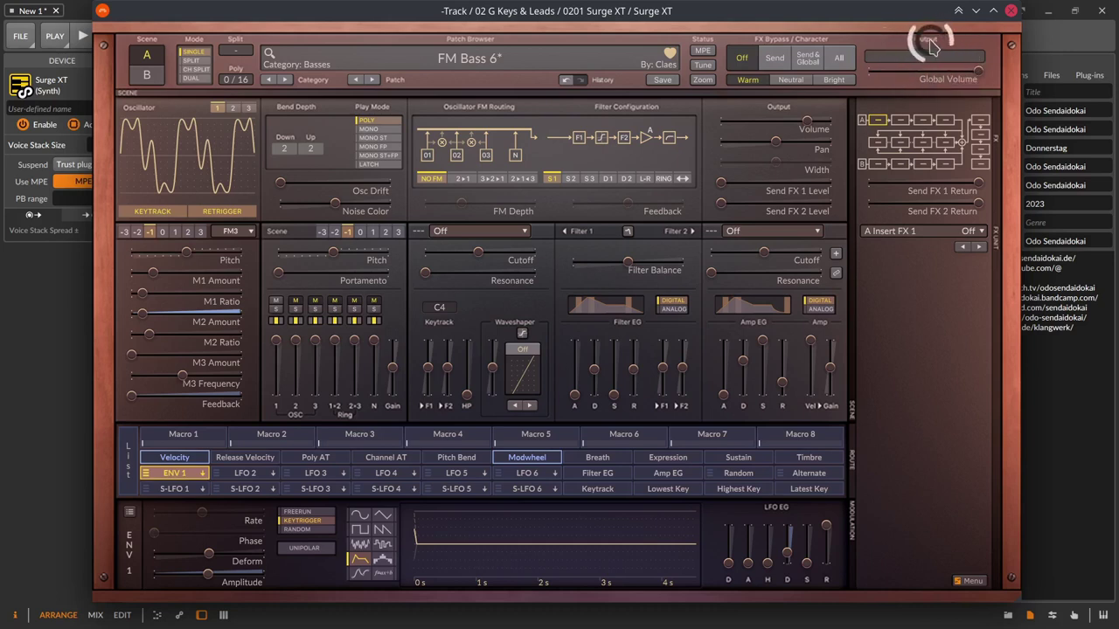
{"action": "right_click", "coordinate": [951, 65]}
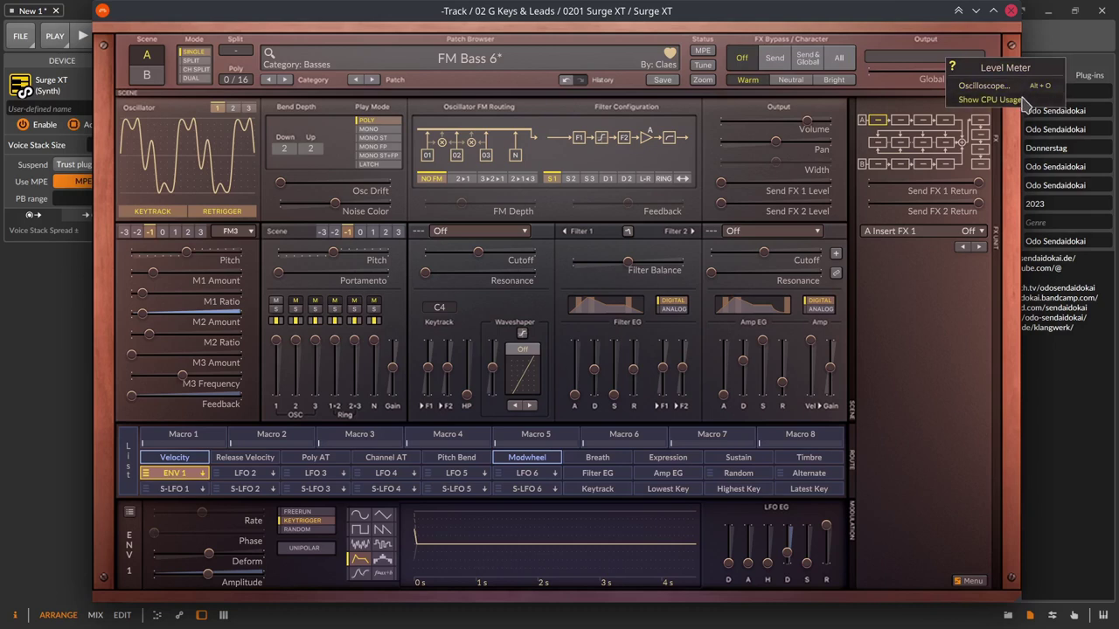
{"action": "left_click", "coordinate": [890, 36]}
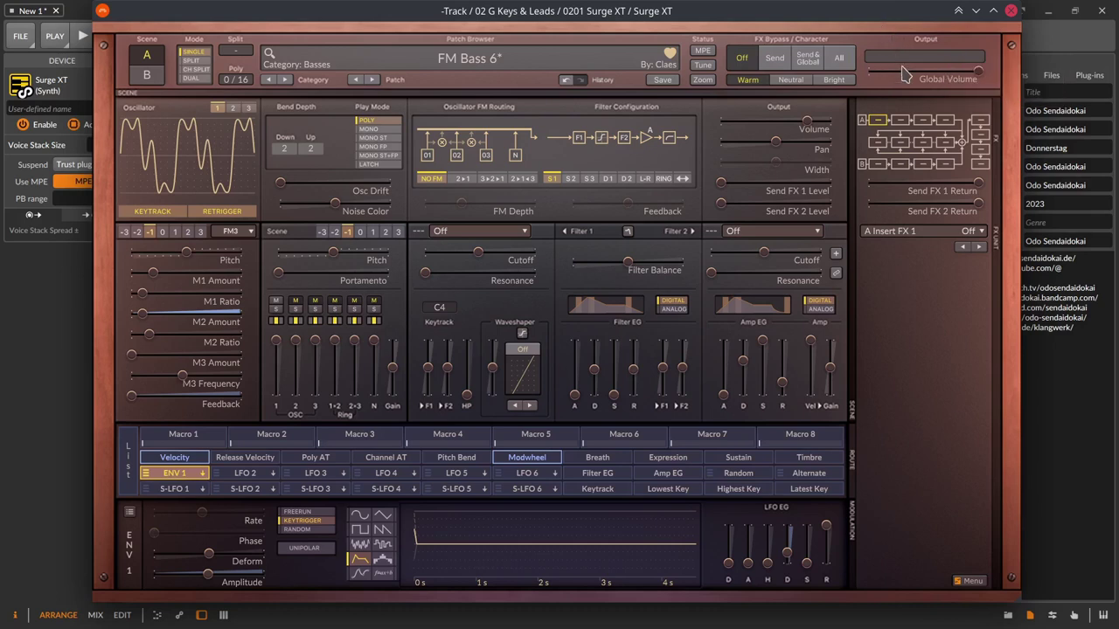
{"action": "right_click", "coordinate": [911, 77]}
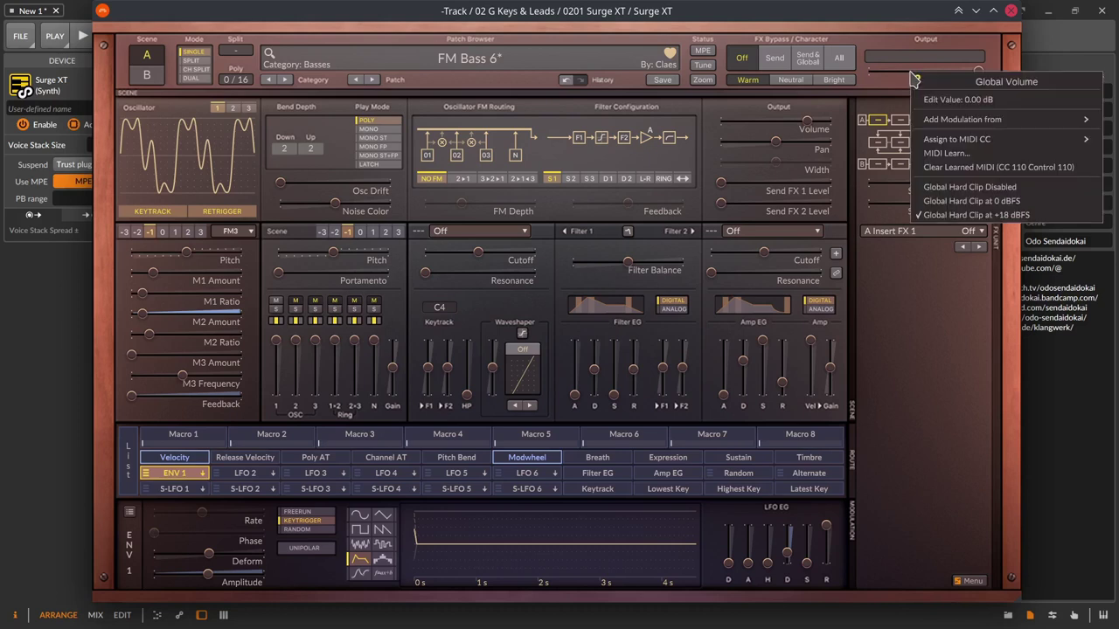
{"action": "mouse_move", "coordinate": [970, 123]}
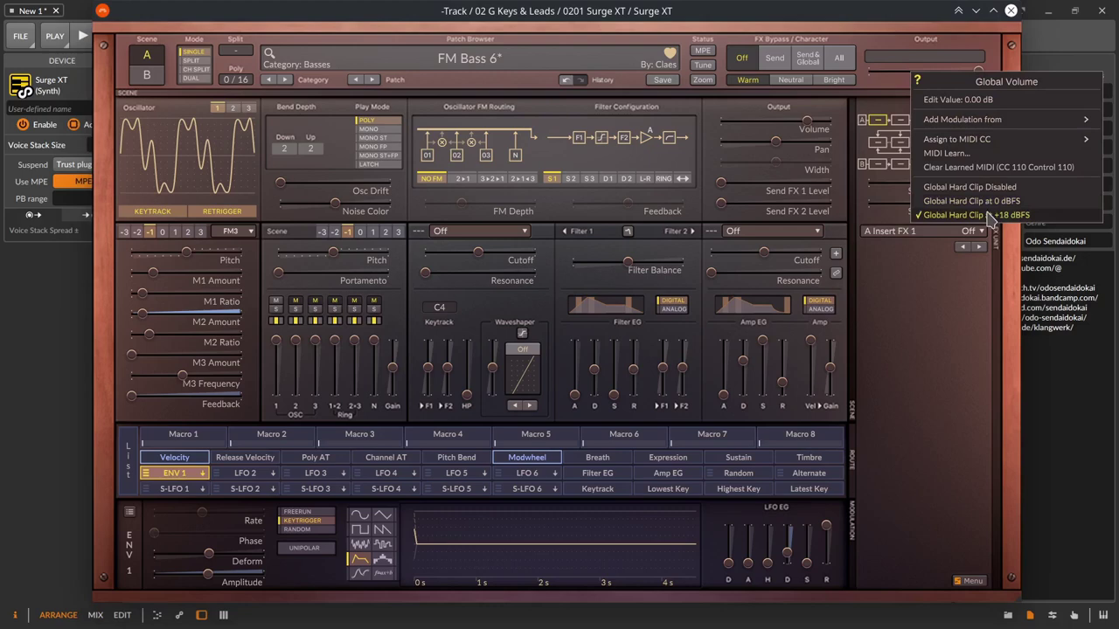
{"action": "left_click", "coordinate": [871, 29]}
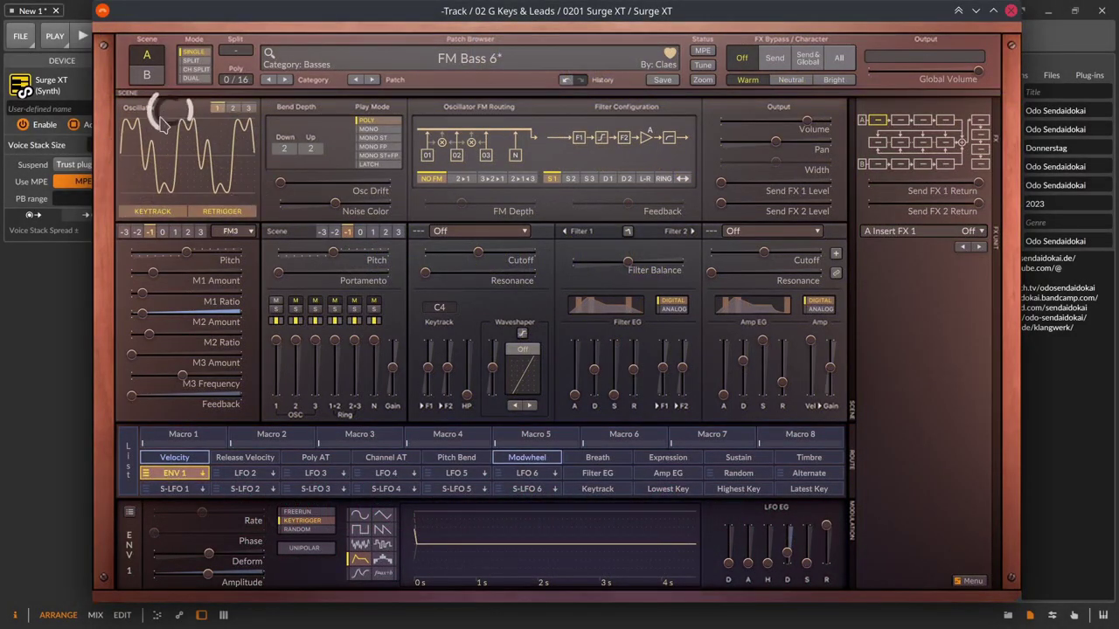
Check oscillator 2, then switch oscillator 1 from FM3 to the Classic type
{"action": "left_click", "coordinate": [234, 109]}
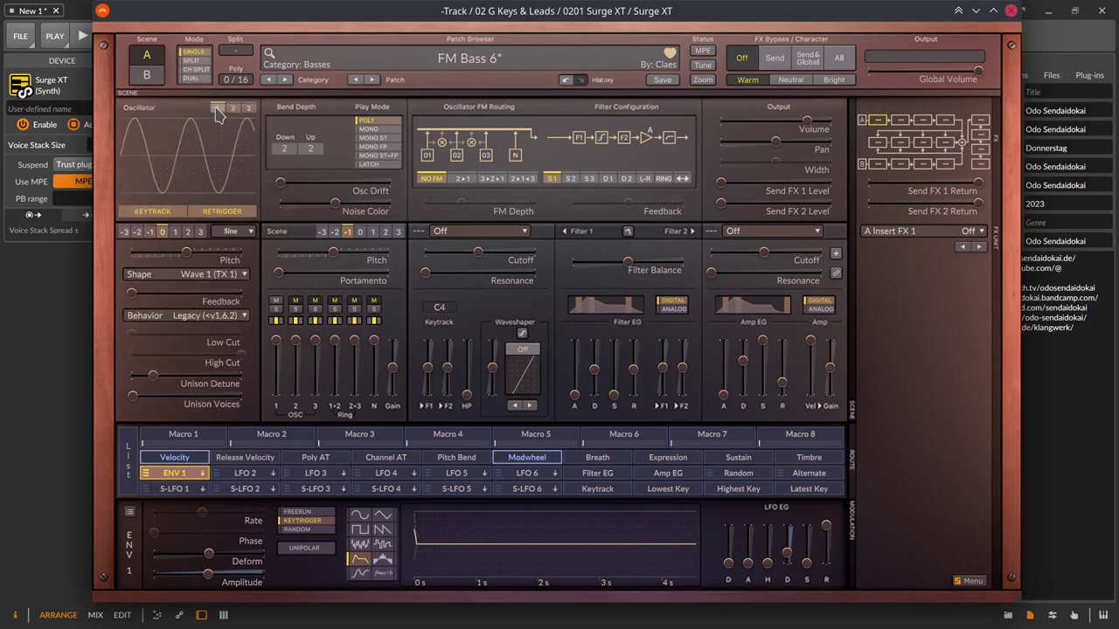
{"action": "left_click", "coordinate": [216, 109]}
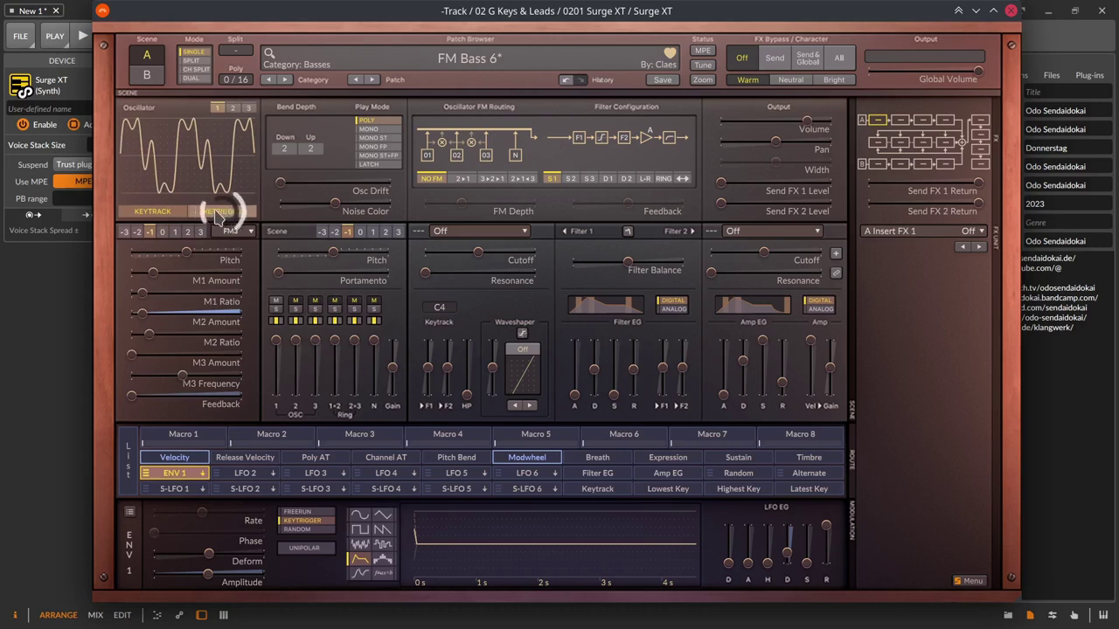
{"action": "left_click", "coordinate": [234, 231]}
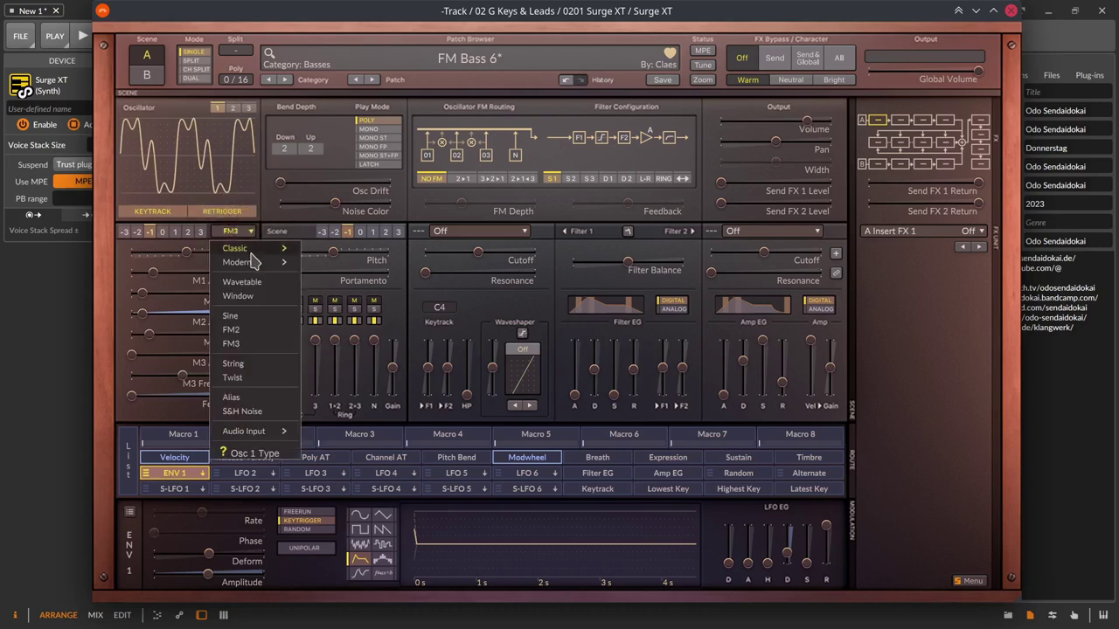
{"action": "left_click", "coordinate": [243, 248]}
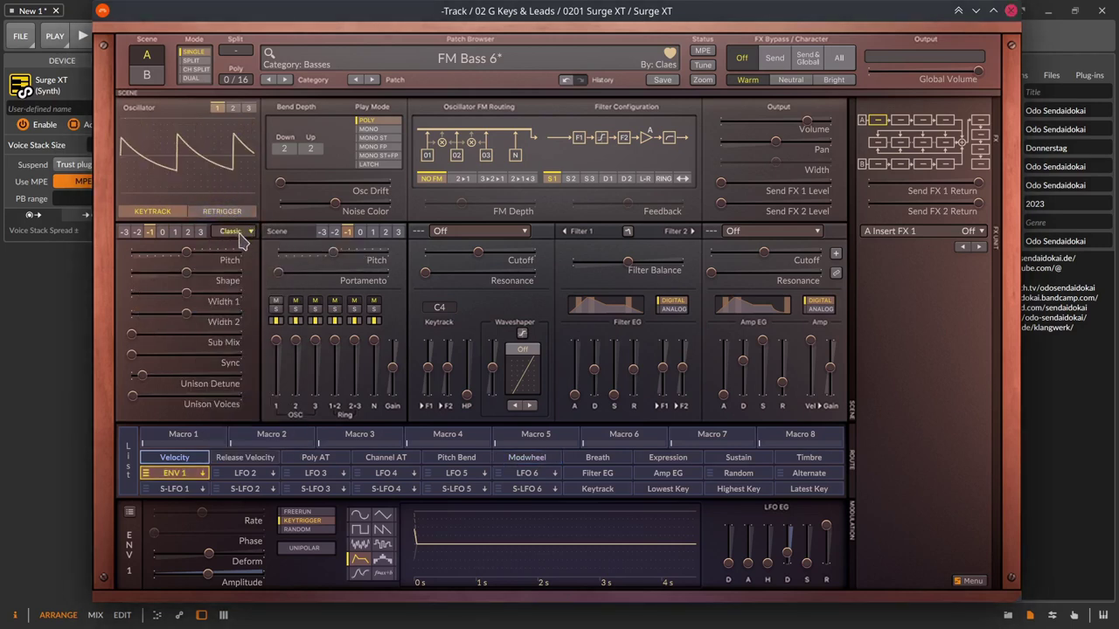
{"action": "left_click", "coordinate": [242, 234]}
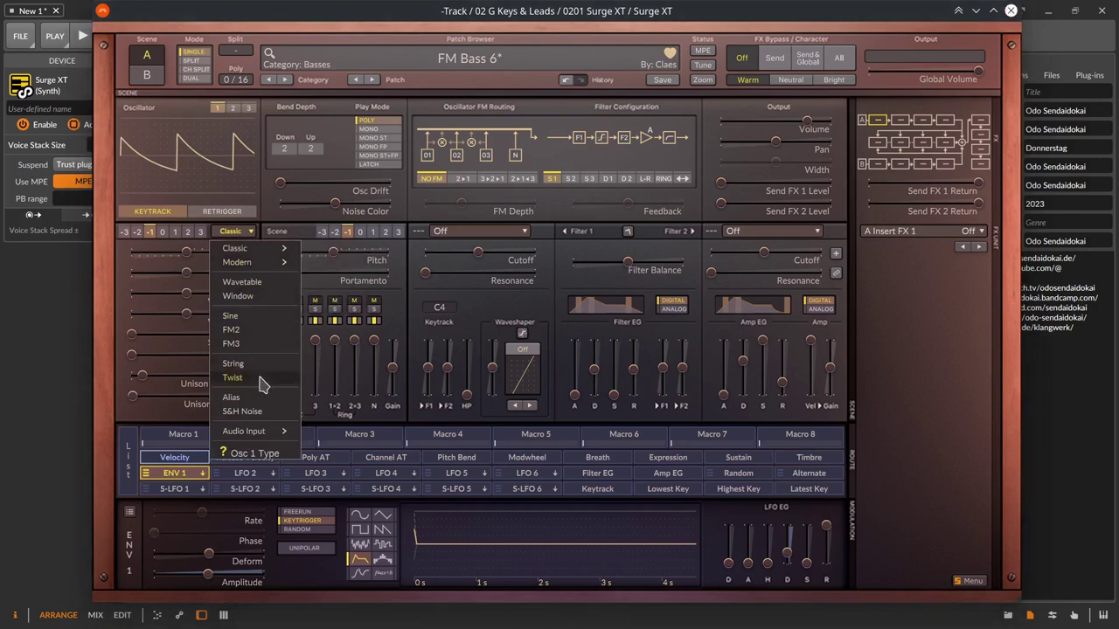
{"action": "left_click", "coordinate": [225, 190]}
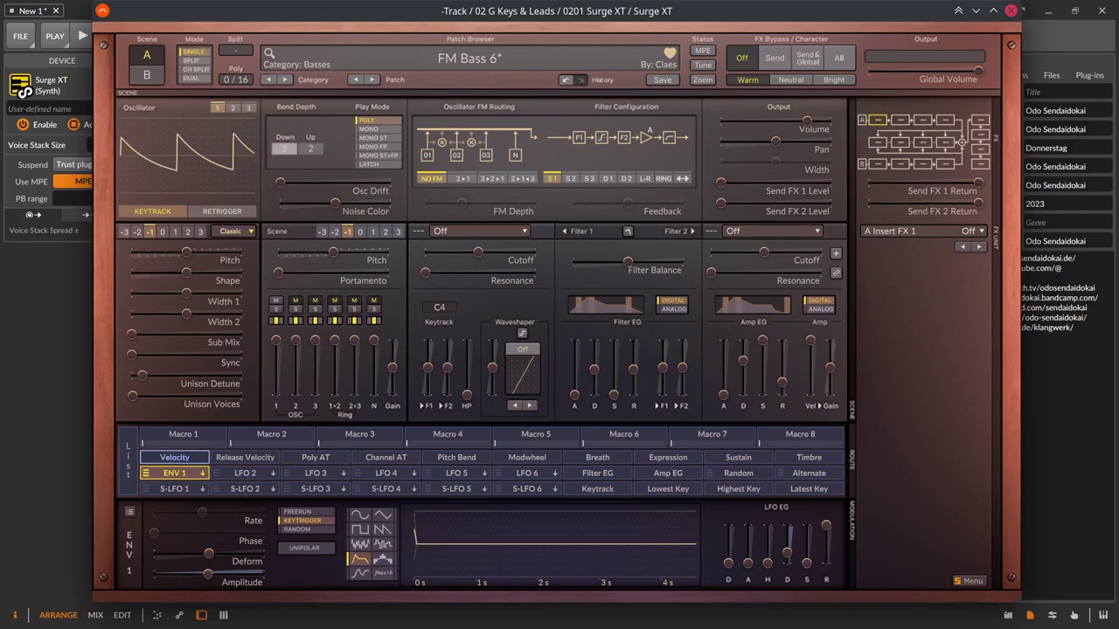
Set bend depth down to 1 and try MONO ST before returning play mode to POLY
{"action": "left_click_drag", "start_coordinate": [284, 149], "coordinate": [284, 155]}
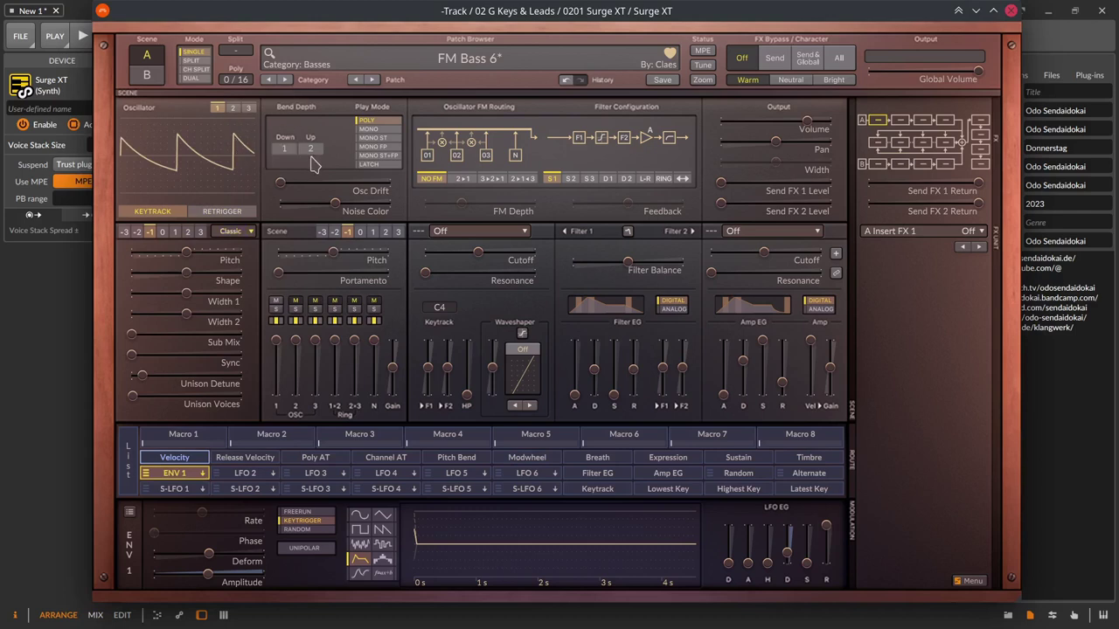
{"action": "left_click", "coordinate": [381, 139]}
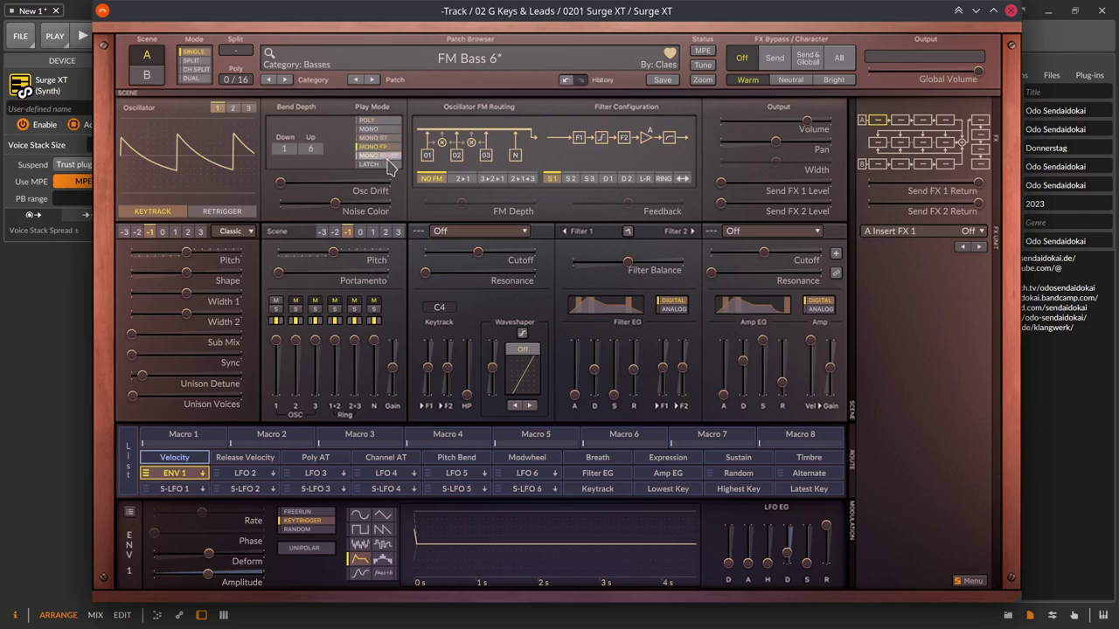
{"action": "left_click", "coordinate": [378, 120]}
{"action": "right_click", "coordinate": [377, 118]}
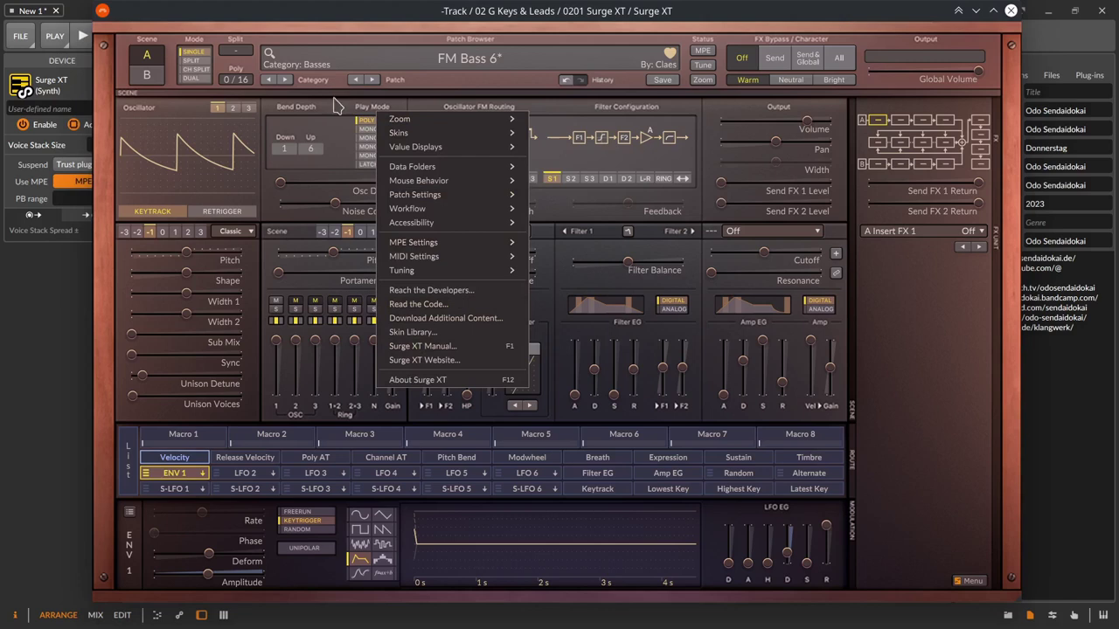
{"action": "left_click", "coordinate": [344, 116]}
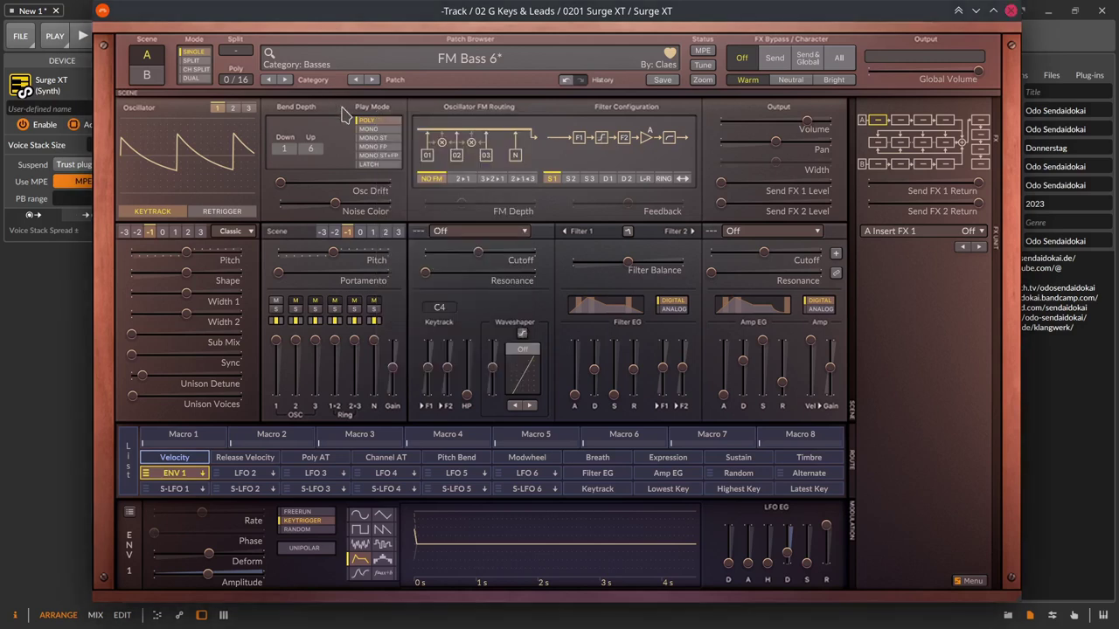
Raise oscillator drift, lower noise colour, and adjust the scene octave and pitch
{"action": "mouse_move", "coordinate": [285, 186]}
{"action": "left_mouse_down"}
{"action": "mouse_move", "coordinate": [341, 186]}
{"action": "mouse_move", "coordinate": [289, 183]}
{"action": "left_mouse_up"}
{"action": "right_click", "coordinate": [284, 181]}
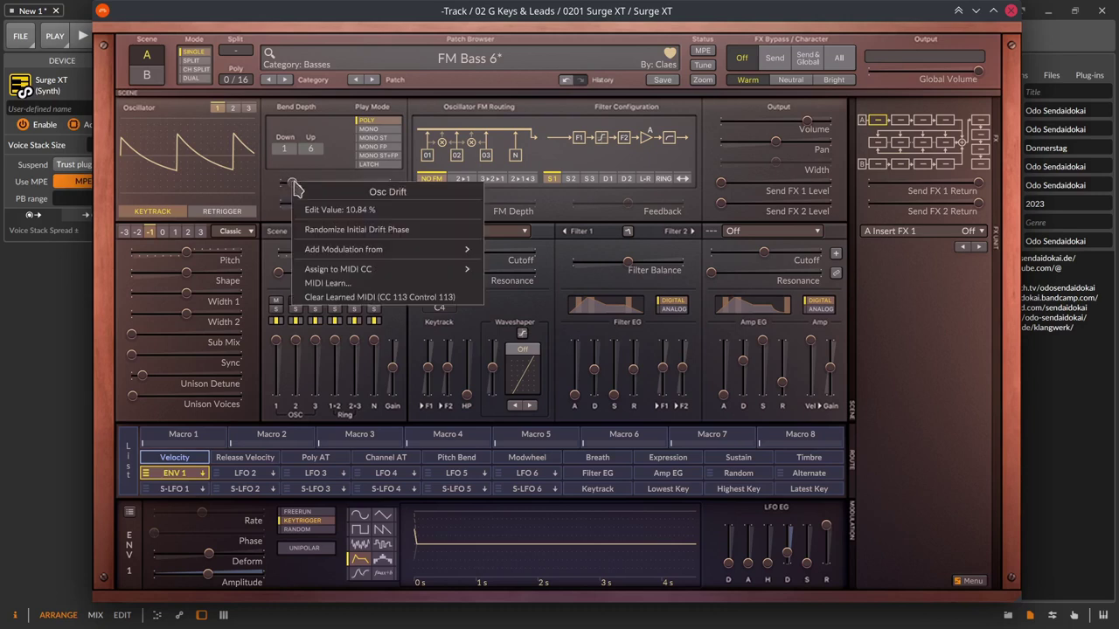
{"action": "left_click", "coordinate": [284, 182]}
{"action": "mouse_move", "coordinate": [334, 203]}
{"action": "left_mouse_down"}
{"action": "mouse_move", "coordinate": [311, 203]}
{"action": "mouse_move", "coordinate": [332, 203]}
{"action": "left_mouse_up"}
{"action": "right_click", "coordinate": [312, 202]}
{"action": "left_click", "coordinate": [304, 205]}
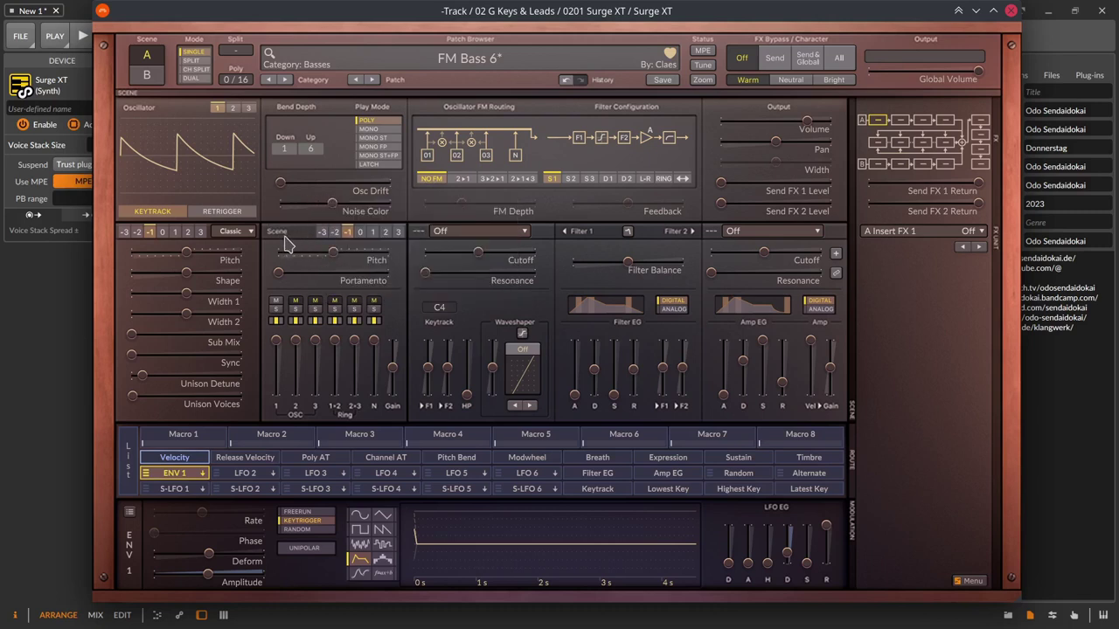
{"action": "left_click", "coordinate": [373, 232]}
{"action": "left_click_drag", "start_coordinate": [346, 250], "coordinate": [349, 272]}
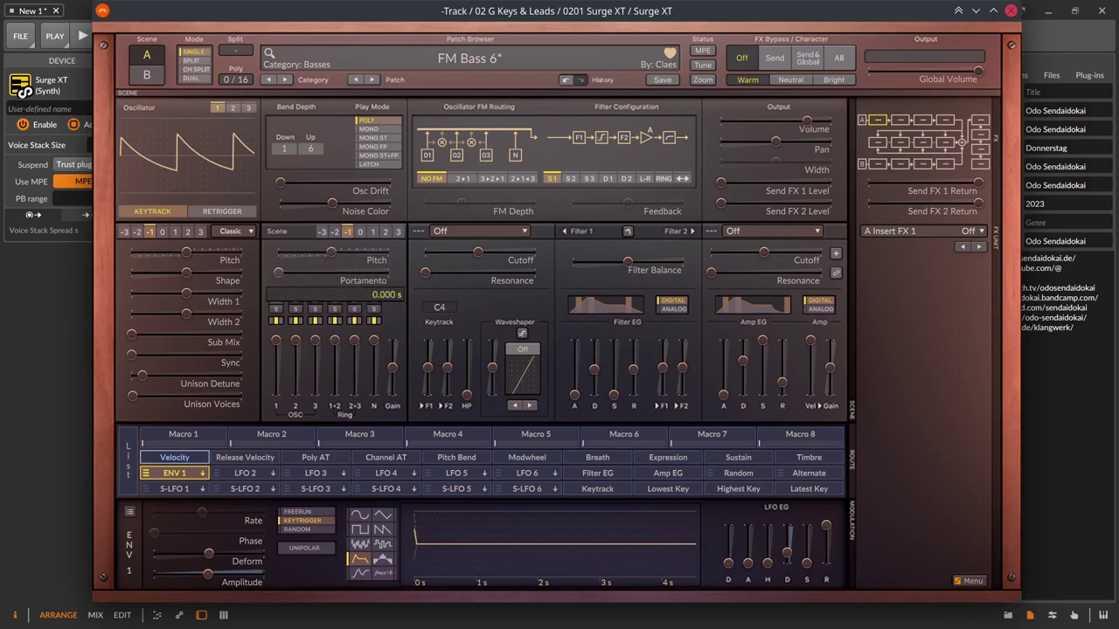
Adjust portamento, lower oscillator 1 mix to -66.74 dB and mixer gain to -23.88 dB
{"action": "left_click_drag", "start_coordinate": [278, 273], "coordinate": [278, 275]}
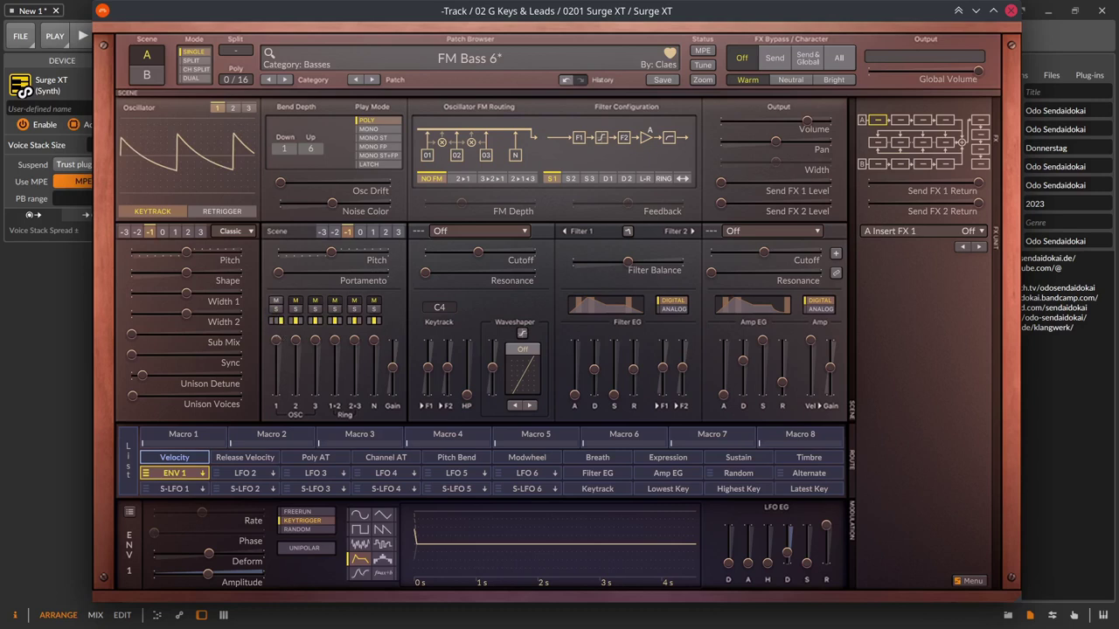
{"action": "mouse_move", "coordinate": [276, 342]}
{"action": "left_mouse_down"}
{"action": "mouse_move", "coordinate": [276, 390]}
{"action": "mouse_move", "coordinate": [276, 340]}
{"action": "left_mouse_up"}
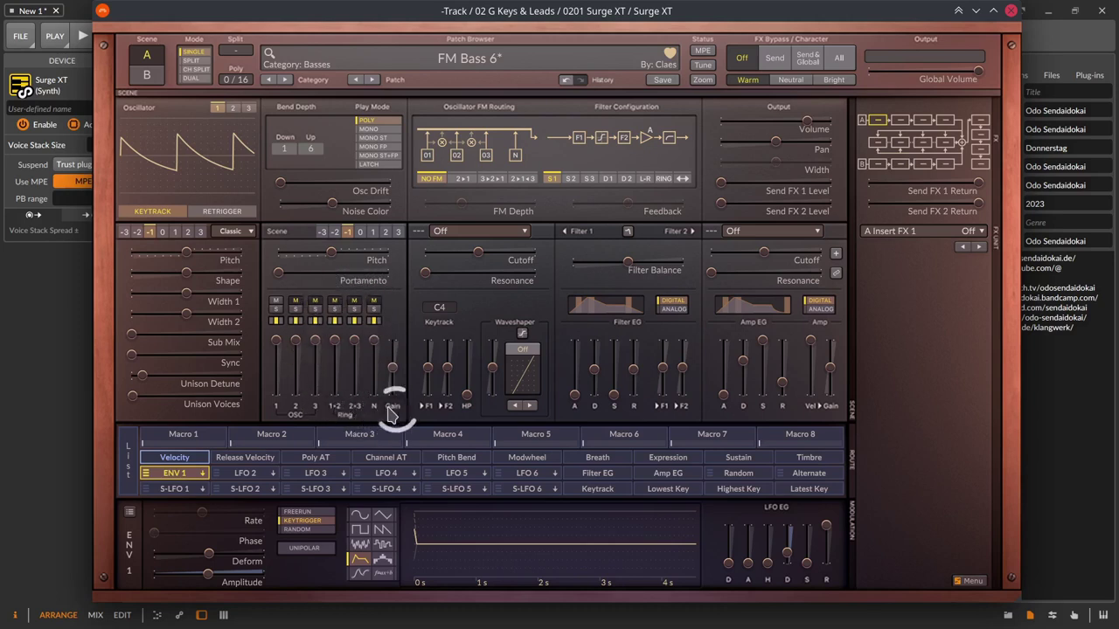
{"action": "mouse_move", "coordinate": [393, 376]}
{"action": "left_mouse_down"}
{"action": "mouse_move", "coordinate": [393, 389]}
{"action": "mouse_move", "coordinate": [390, 374]}
{"action": "left_mouse_up"}
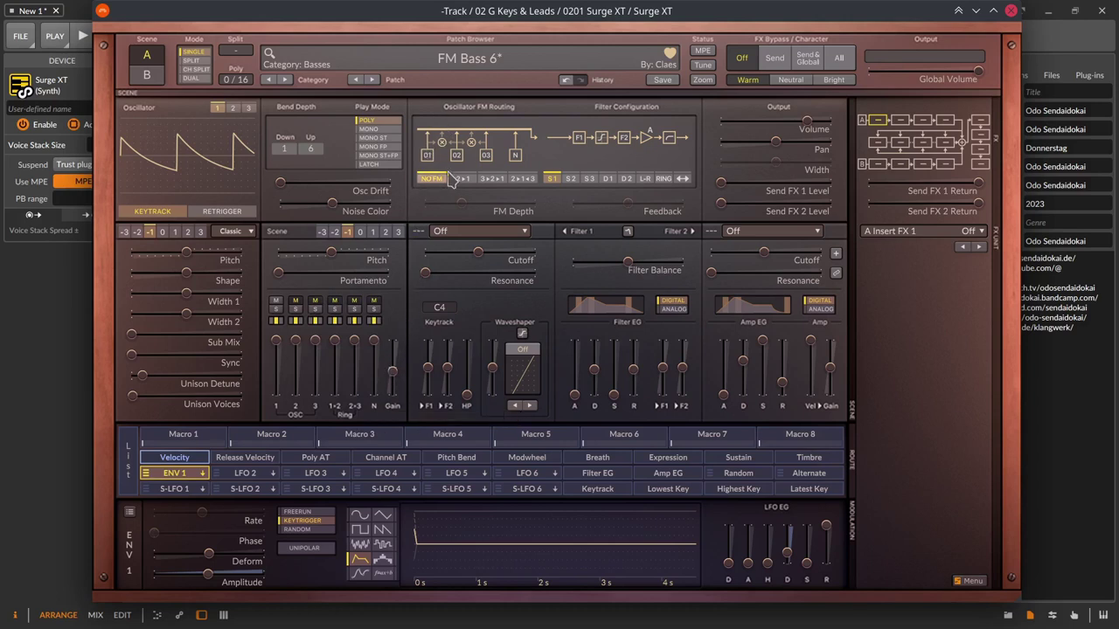
Set FM routing to 2>1 after trying 3>2>1, and adjust the FM depth
{"action": "left_click", "coordinate": [463, 179]}
{"action": "left_click", "coordinate": [489, 180]}
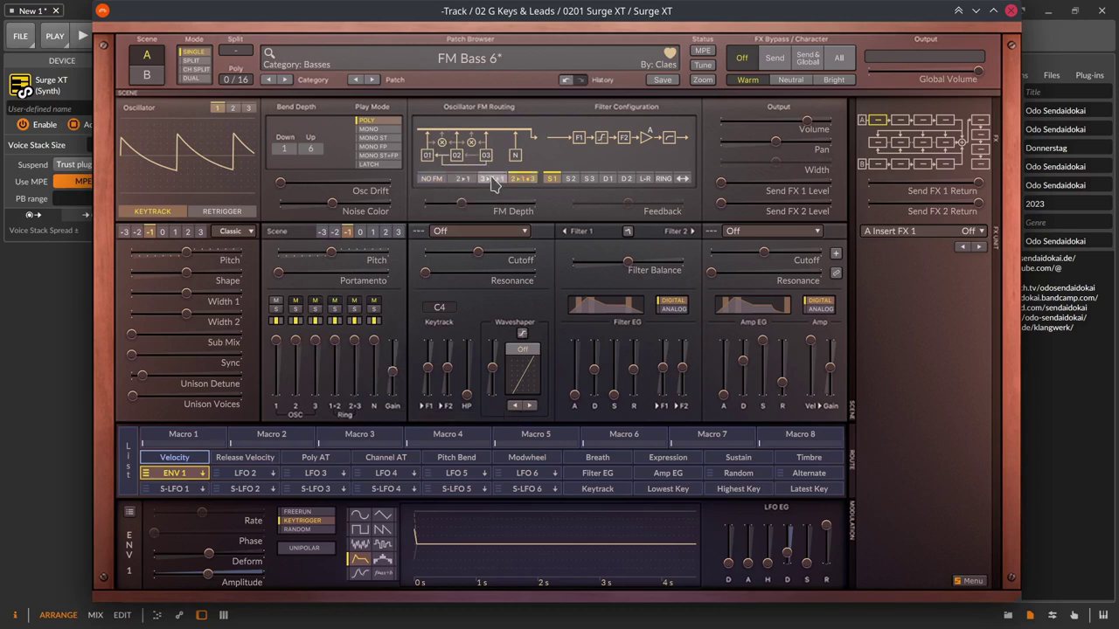
{"action": "left_click", "coordinate": [462, 179]}
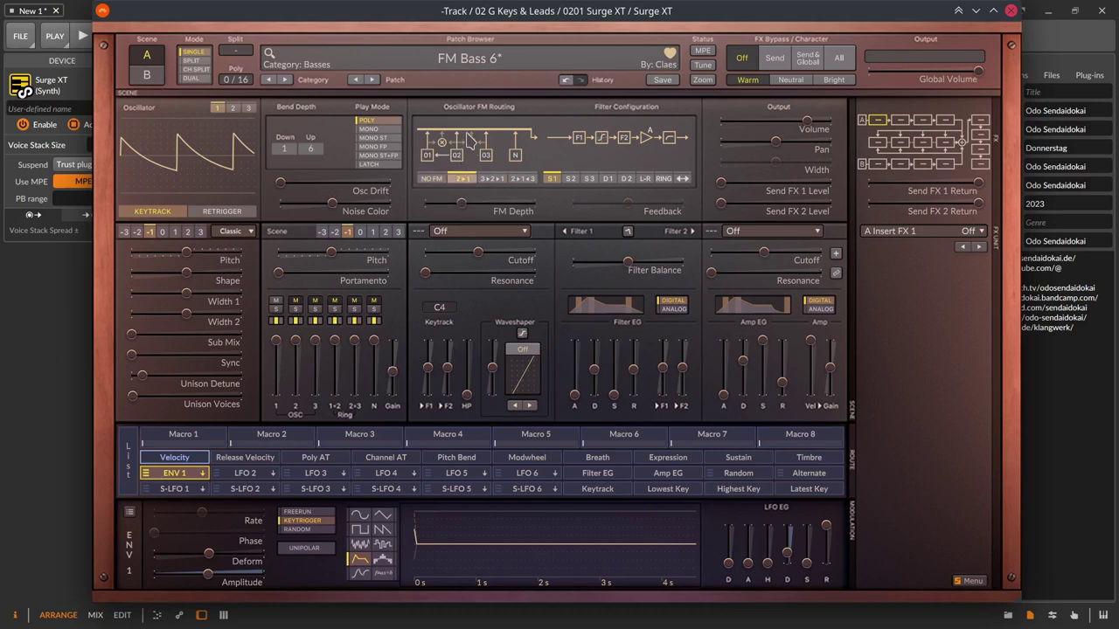
{"action": "scroll", "coordinate": [486, 155], "scroll_direction": "down", "scroll_amount": 2}
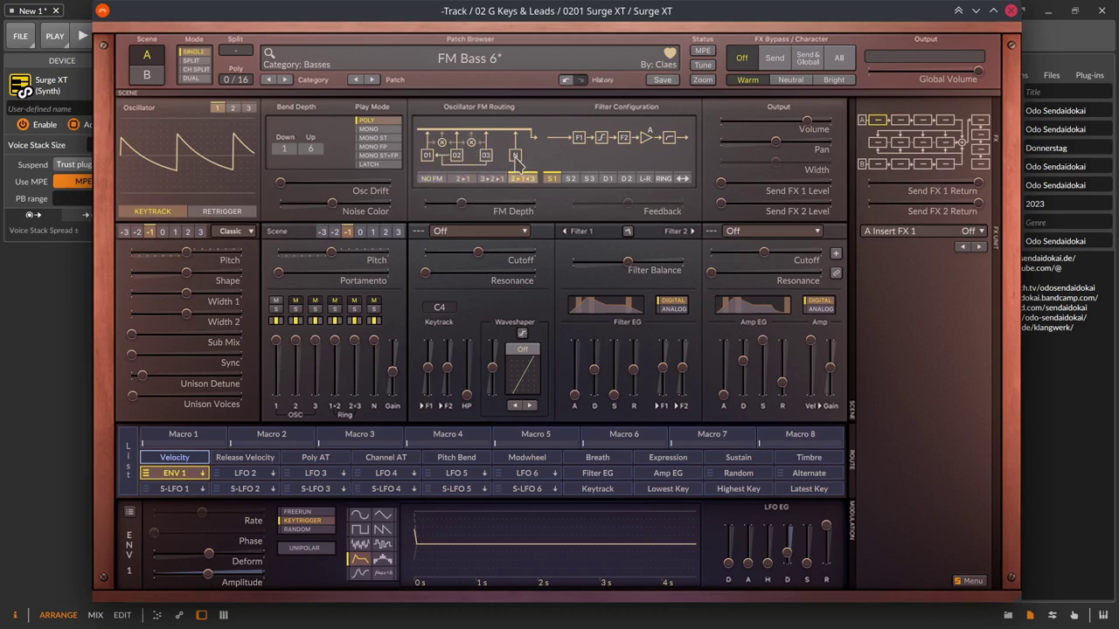
{"action": "scroll", "coordinate": [472, 157], "scroll_direction": "up", "scroll_amount": 3}
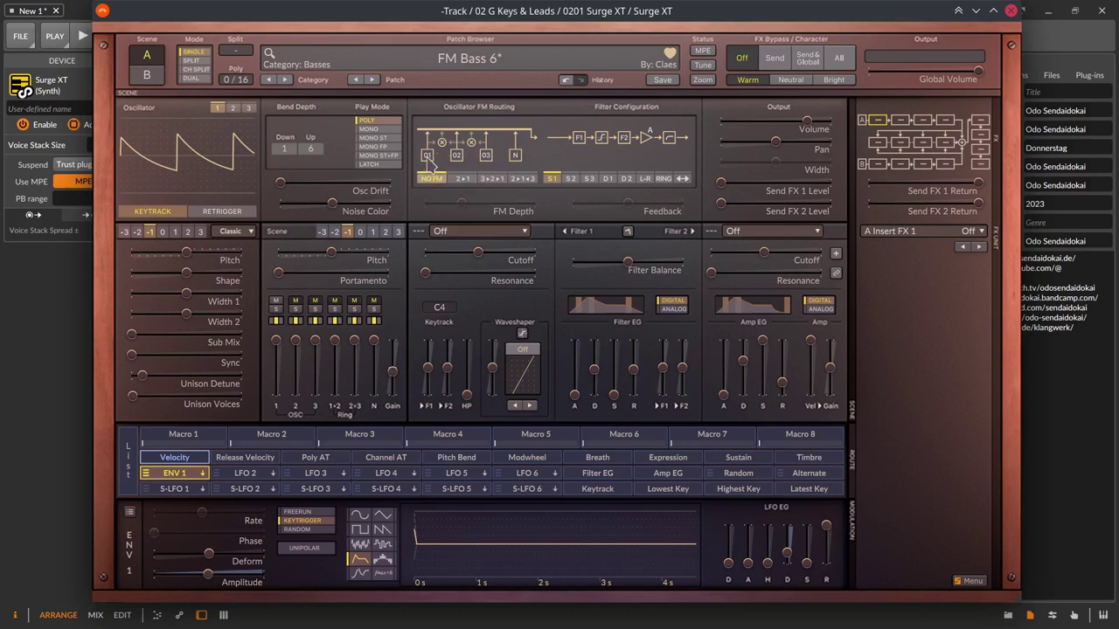
{"action": "left_click", "coordinate": [466, 213]}
{"action": "left_click", "coordinate": [463, 178]}
Cycle the filter configurations, settle on Feedback, and lower feedback to -19.13 %
{"action": "left_click", "coordinate": [682, 178]}
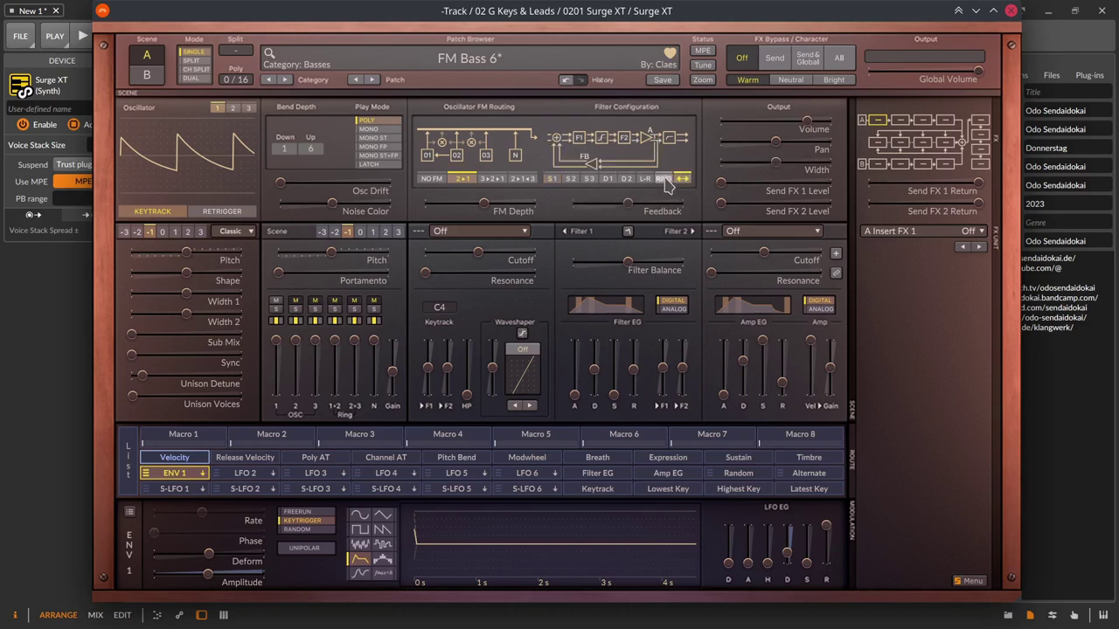
{"action": "left_click", "coordinate": [663, 178]}
{"action": "left_click", "coordinate": [644, 178]}
{"action": "left_click", "coordinate": [626, 179]}
{"action": "left_click", "coordinate": [607, 179]}
{"action": "left_click", "coordinate": [589, 180]}
{"action": "left_click", "coordinate": [570, 179]}
{"action": "left_click", "coordinate": [552, 178]}
{"action": "left_click", "coordinate": [608, 179]}
{"action": "left_click", "coordinate": [644, 179]}
{"action": "left_click", "coordinate": [682, 178]}
{"action": "left_click_drag", "start_coordinate": [664, 201], "coordinate": [655, 201]}
Set Filter 1 to the LP 24 dB lowpass type
{"action": "left_click", "coordinate": [508, 233]}
{"action": "mouse_move", "coordinate": [549, 278]}
{"action": "left_click", "coordinate": [622, 278]}
{"action": "scroll", "coordinate": [504, 229], "scroll_direction": "down", "scroll_amount": 2}
{"action": "scroll", "coordinate": [495, 240], "scroll_direction": "up", "scroll_amount": 1}
Lower keytrack, raise waveshaper drive, adjust filter and amp envelopes, and raise Macro 1
{"action": "left_click_drag", "start_coordinate": [428, 367], "coordinate": [492, 352]}
{"action": "left_click_drag", "start_coordinate": [467, 395], "coordinate": [467, 385]}
{"action": "left_click_drag", "start_coordinate": [662, 367], "coordinate": [662, 362]}
{"action": "left_click_drag", "start_coordinate": [594, 368], "coordinate": [574, 376]}
{"action": "left_click_drag", "start_coordinate": [765, 395], "coordinate": [764, 430]}
{"action": "left_click_drag", "start_coordinate": [742, 360], "coordinate": [742, 363]}
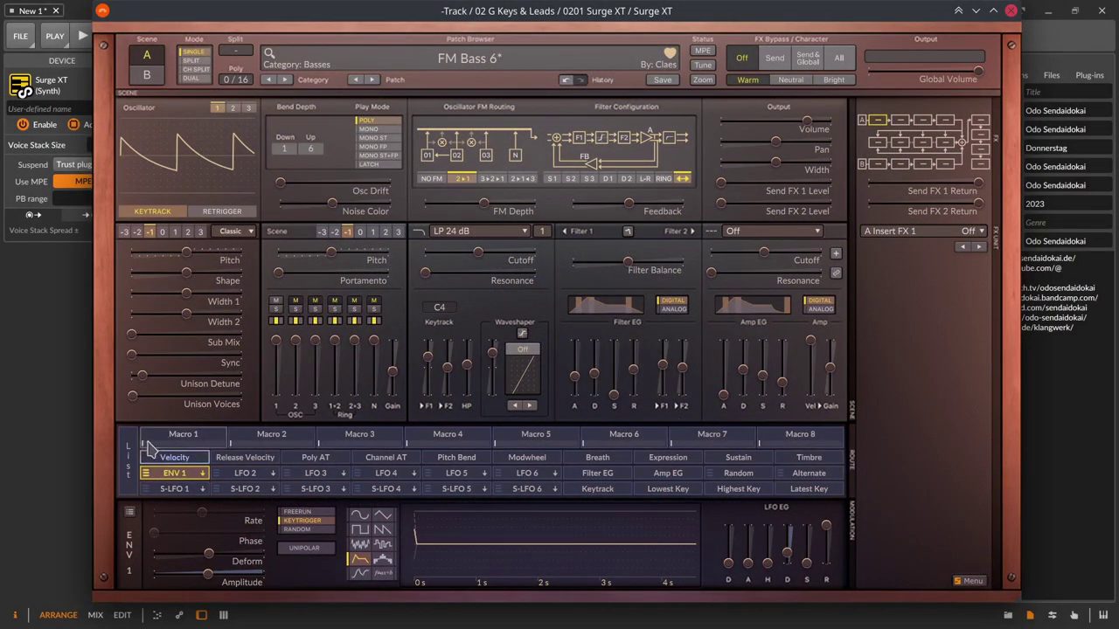
{"action": "left_click_drag", "start_coordinate": [267, 437], "coordinate": [266, 385]}
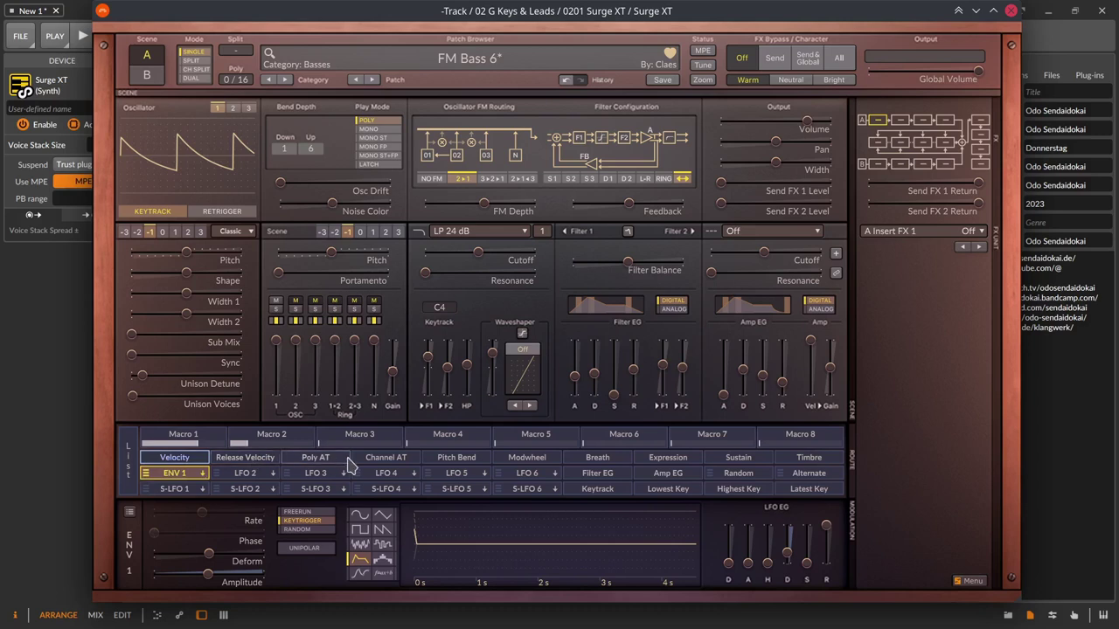
Step through the Poly AT, Modwheel, Breath, Filter EG, Keytrack, Random, Timbre and Latest Key sources
{"action": "left_click", "coordinate": [316, 457]}
{"action": "left_click", "coordinate": [526, 457]}
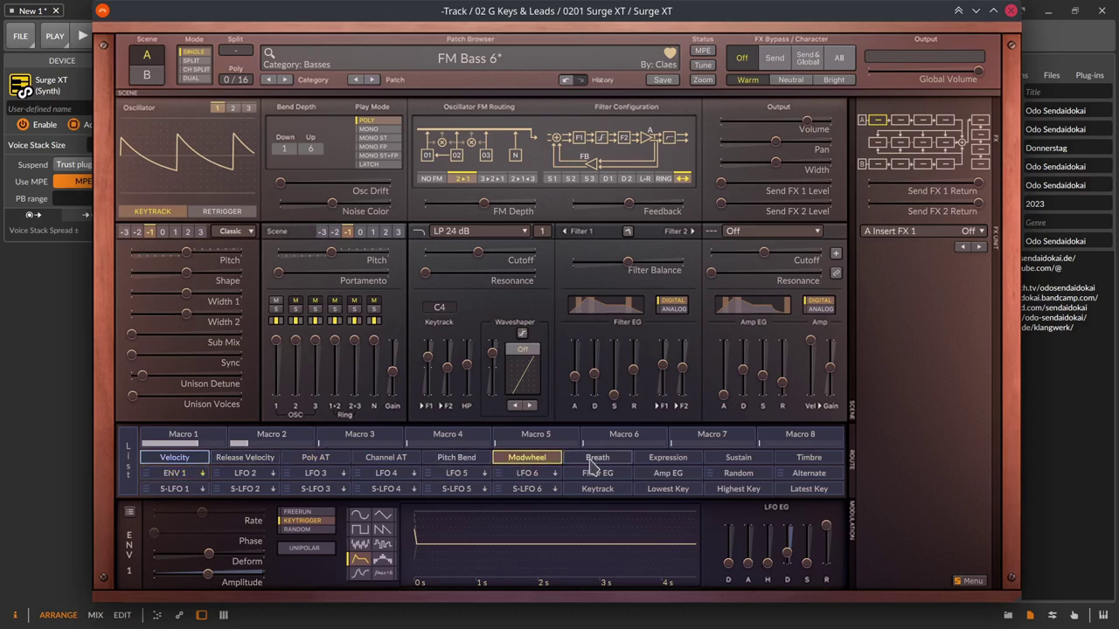
{"action": "left_click", "coordinate": [597, 457]}
{"action": "left_click", "coordinate": [608, 477]}
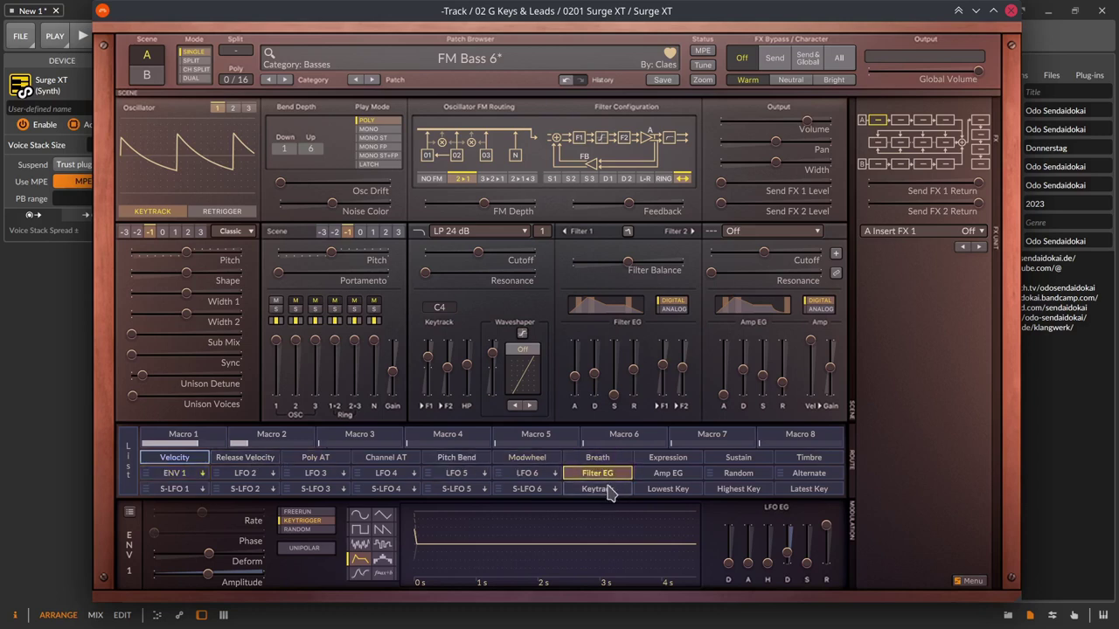
{"action": "left_click", "coordinate": [669, 490]}
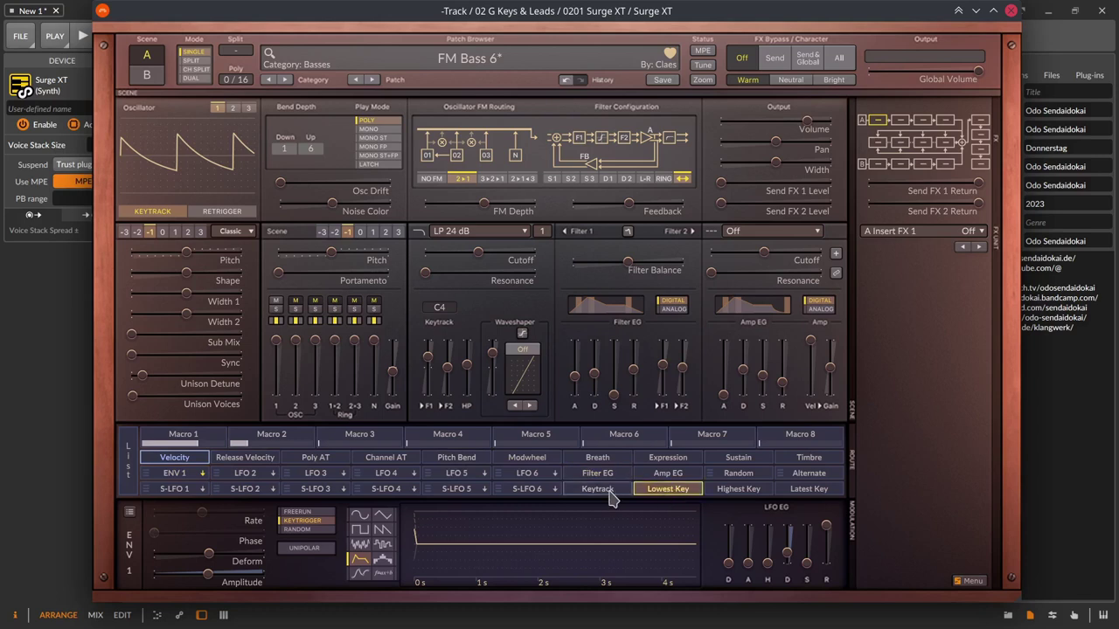
{"action": "left_click", "coordinate": [738, 473]}
{"action": "left_click", "coordinate": [809, 461]}
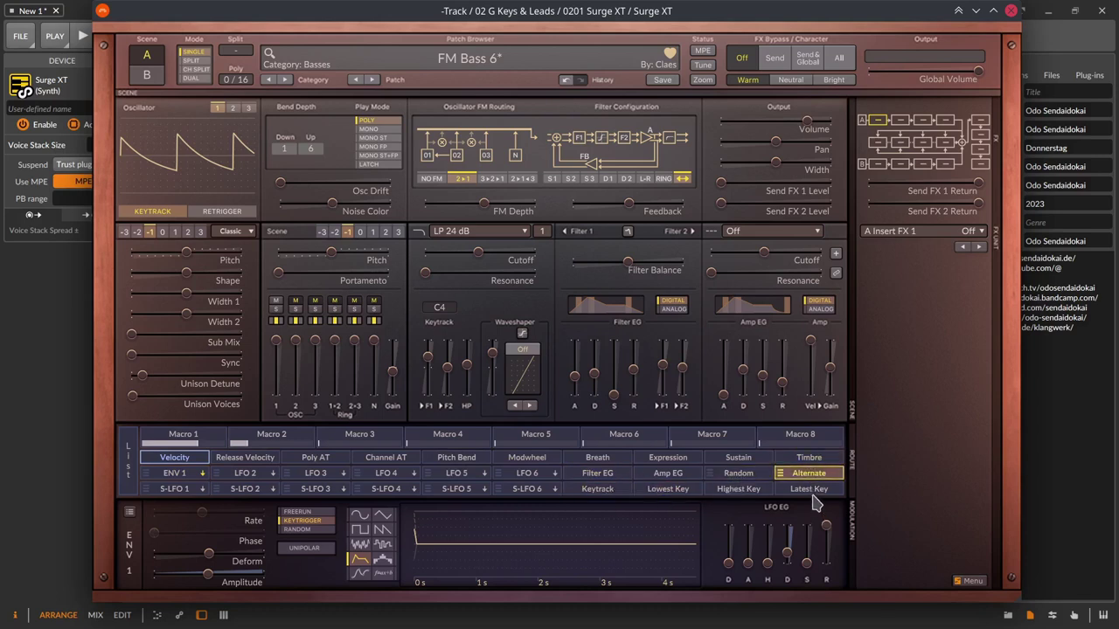
{"action": "left_click", "coordinate": [811, 489]}
Select ENV 1, LFO 2, LFO 3, then Scene LFOs 4, 1, 2, 3, 6 and finally 5
{"action": "left_click", "coordinate": [179, 474]}
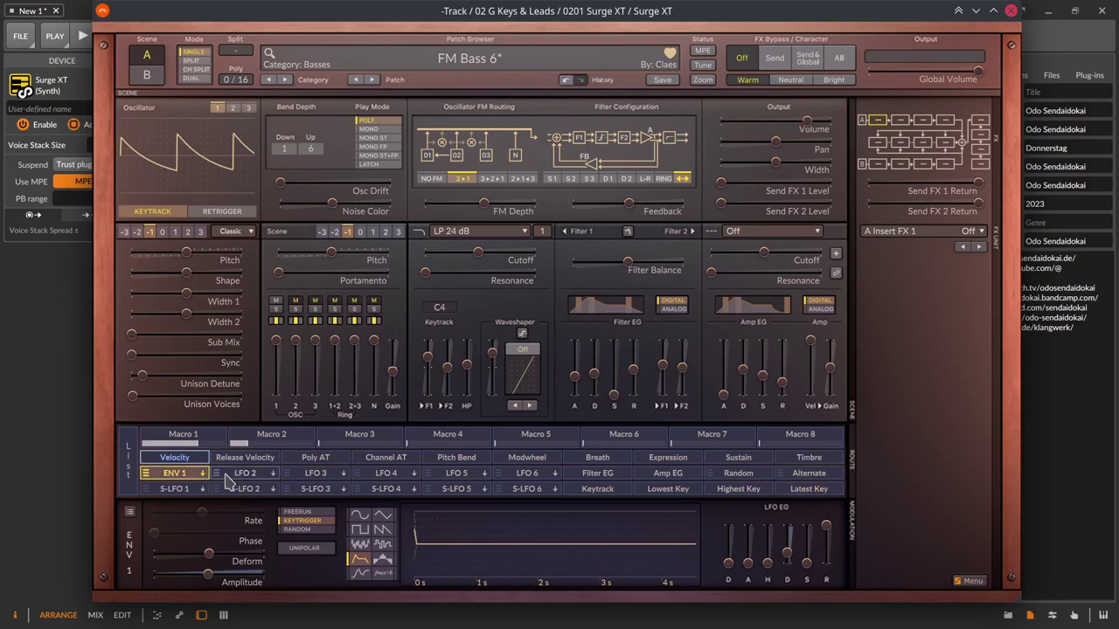
{"action": "left_click", "coordinate": [245, 473]}
{"action": "left_click", "coordinate": [315, 473]}
{"action": "left_click", "coordinate": [384, 490]}
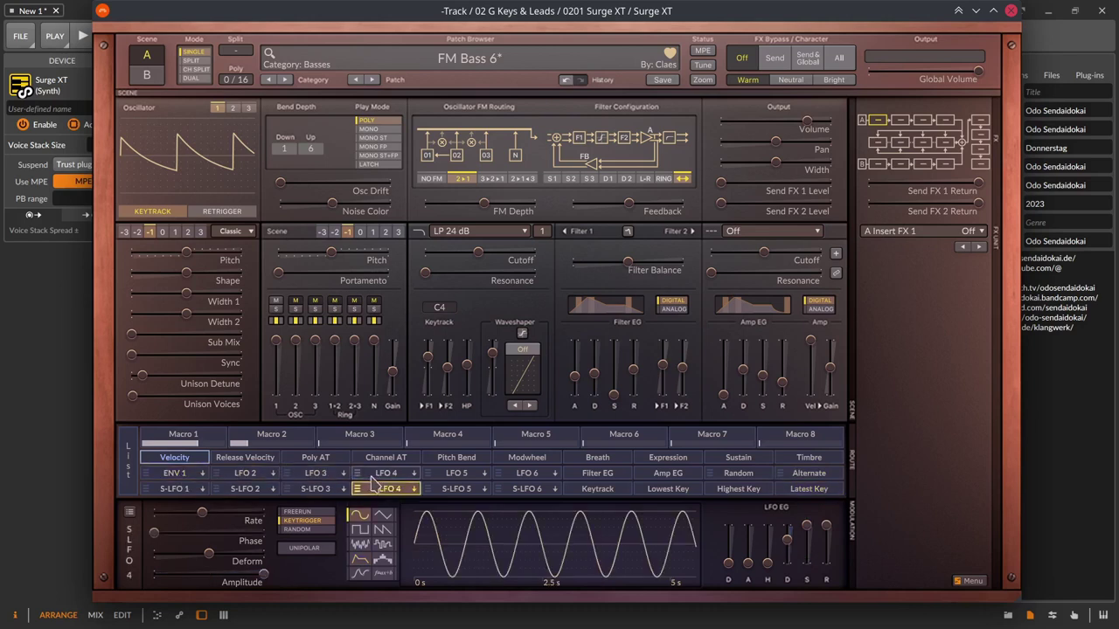
{"action": "left_click", "coordinate": [175, 489]}
{"action": "left_click", "coordinate": [252, 490]}
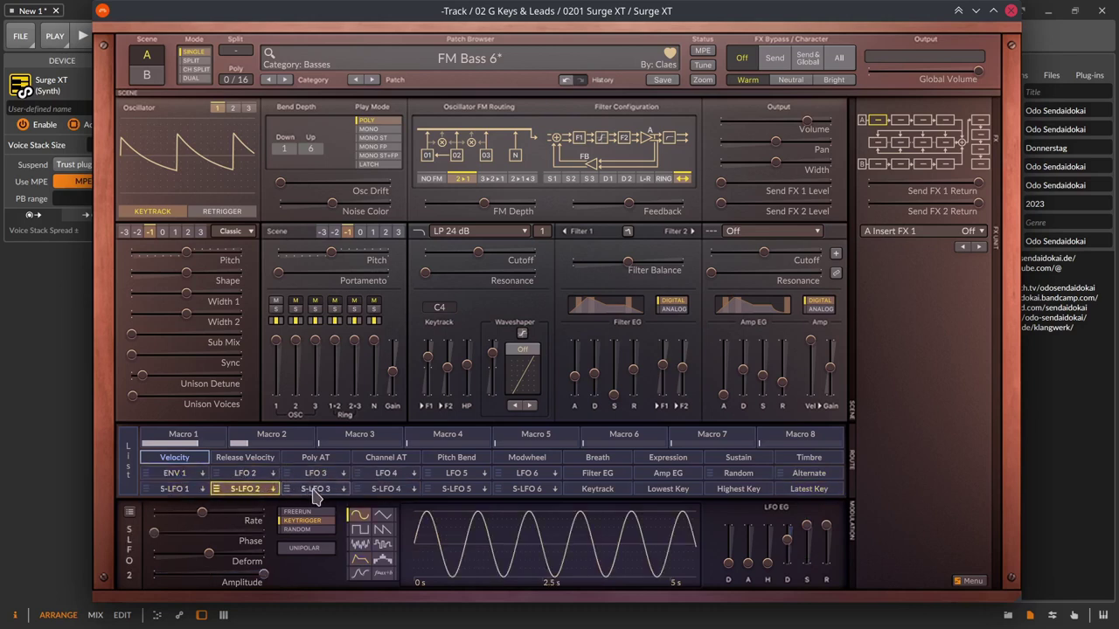
{"action": "left_click", "coordinate": [316, 490]}
{"action": "left_click", "coordinate": [521, 491]}
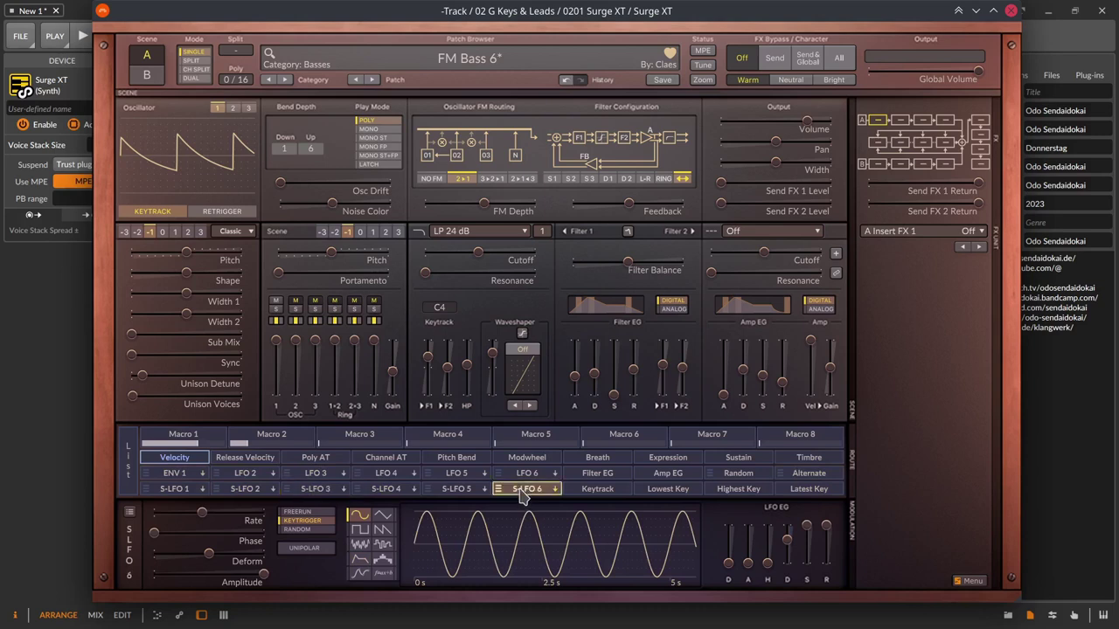
{"action": "left_click", "coordinate": [453, 491]}
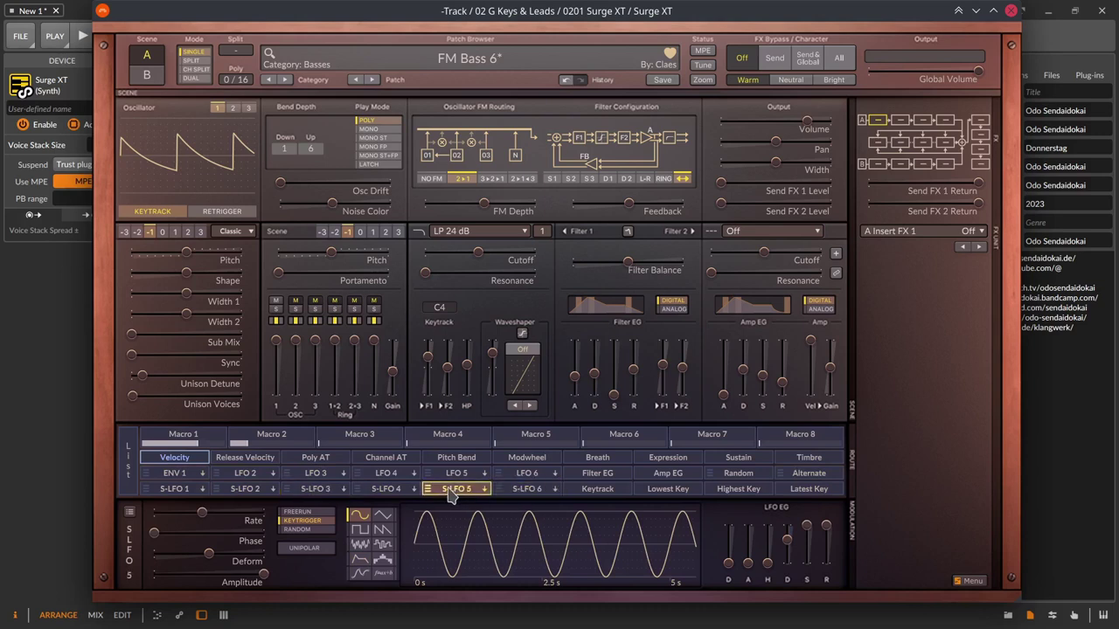
Select LFO 3 and shift its phase to about 47.51 %
{"action": "right_click", "coordinate": [451, 495]}
{"action": "mouse_move", "coordinate": [462, 523]}
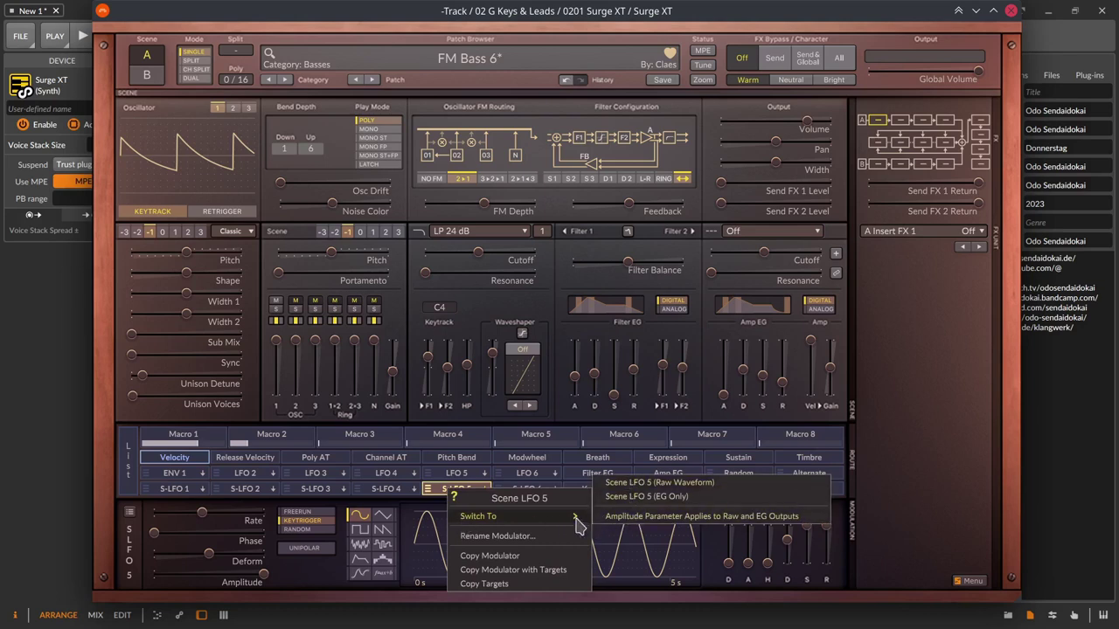
{"action": "left_click", "coordinate": [321, 475]}
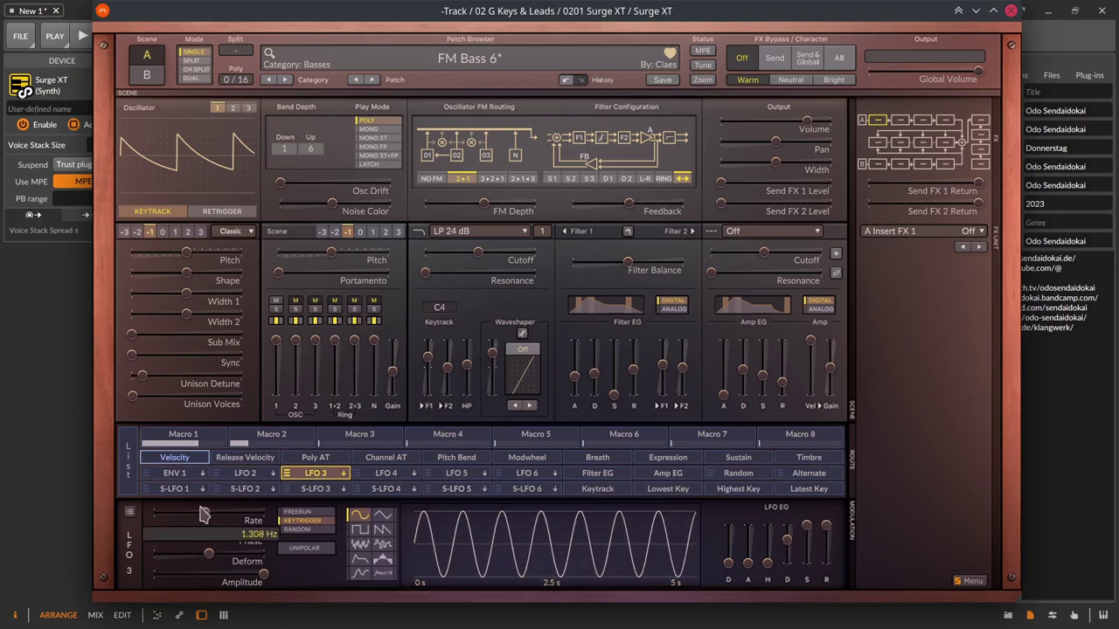
{"action": "left_click_drag", "start_coordinate": [153, 533], "coordinate": [181, 553]}
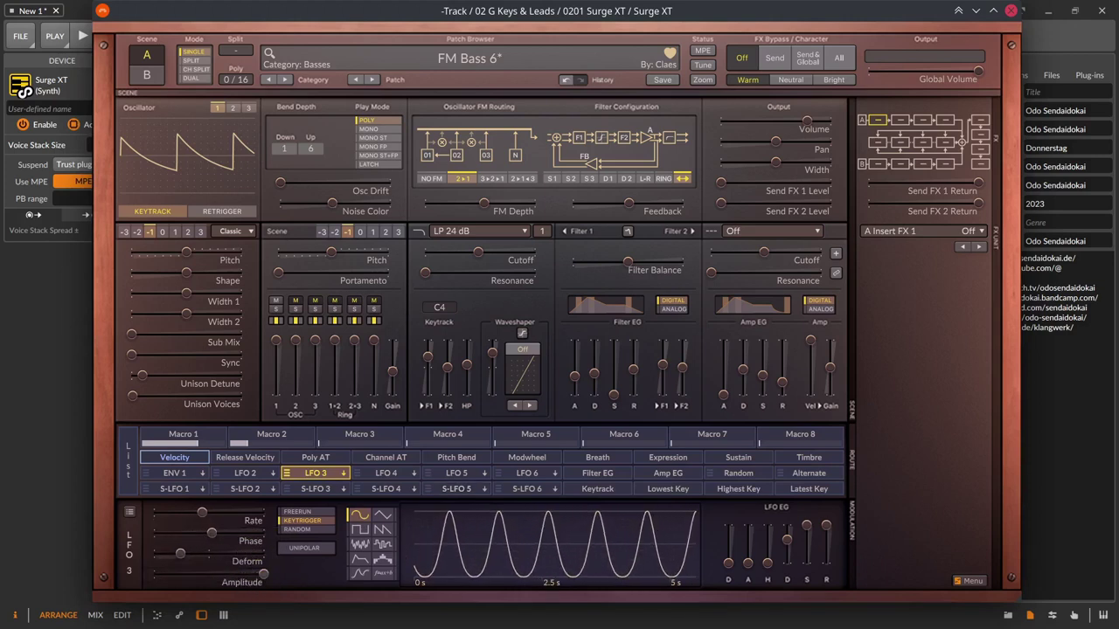
Cycle LFO 3 through square, saw, triangle, envelope, step sequencer, formula and MSEG shapes
{"action": "left_click", "coordinate": [359, 529]}
{"action": "left_click", "coordinate": [383, 530]}
{"action": "left_click", "coordinate": [382, 515]}
{"action": "left_click", "coordinate": [360, 558]}
{"action": "left_click", "coordinate": [381, 559]}
{"action": "left_click", "coordinate": [359, 574]}
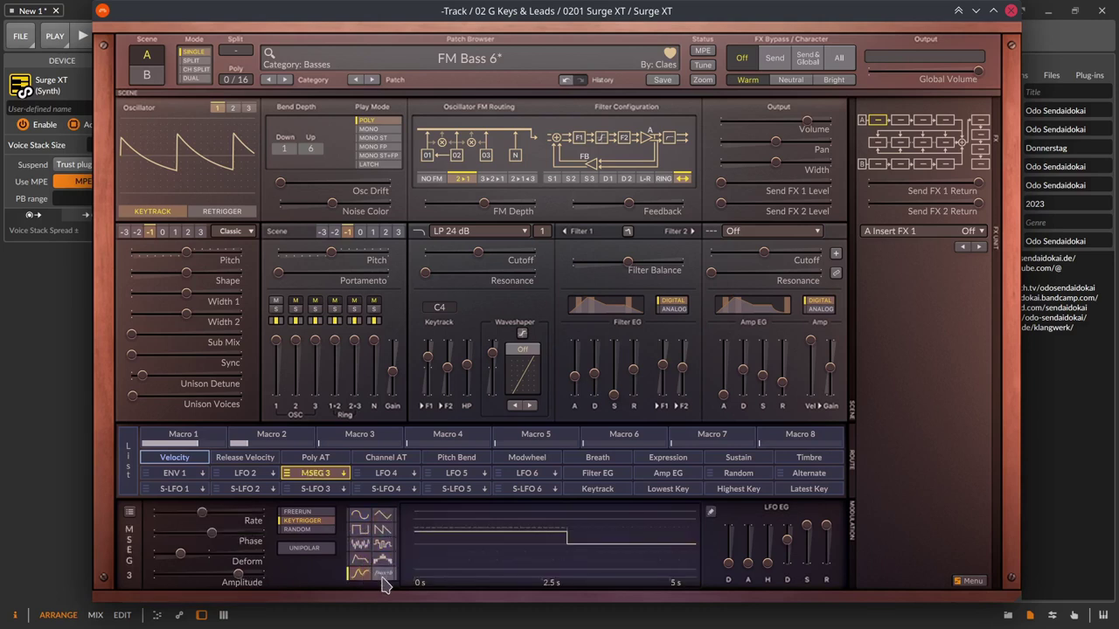
{"action": "left_click", "coordinate": [383, 574]}
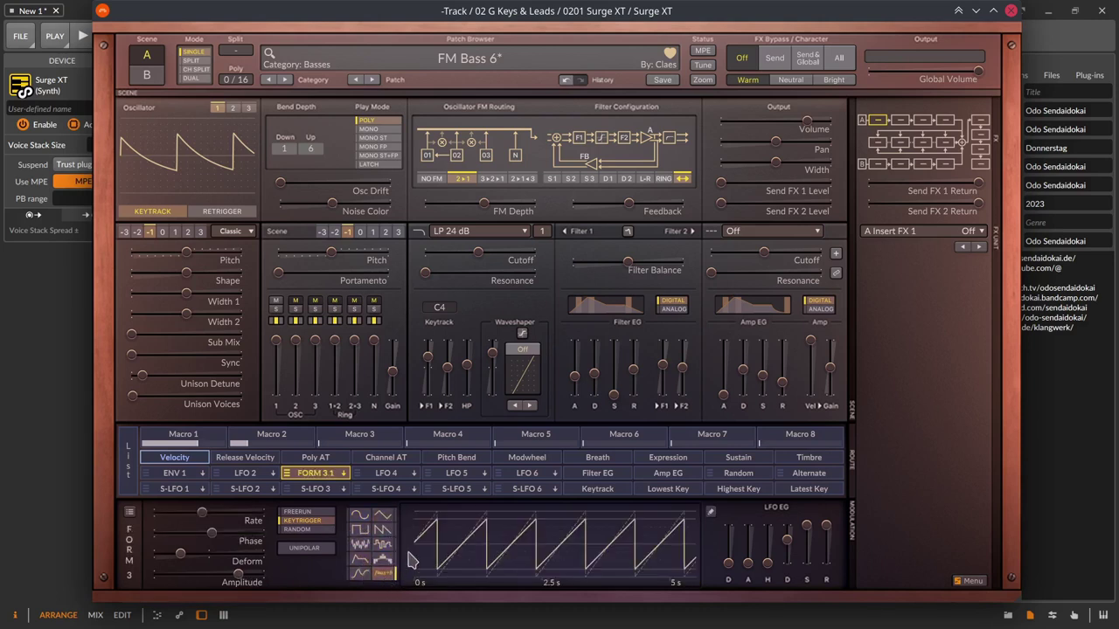
{"action": "left_click", "coordinate": [360, 574]}
View the MSEG and Formula editors, keep Formula, and raise the LFO delay and attack
{"action": "left_click", "coordinate": [709, 513]}
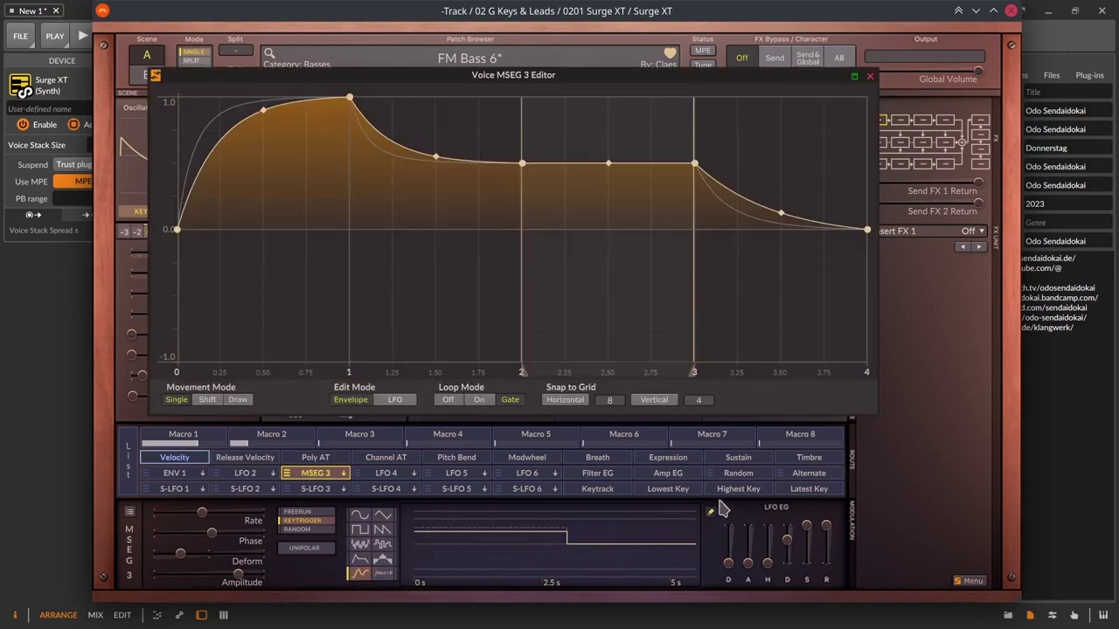
{"action": "left_click", "coordinate": [870, 77]}
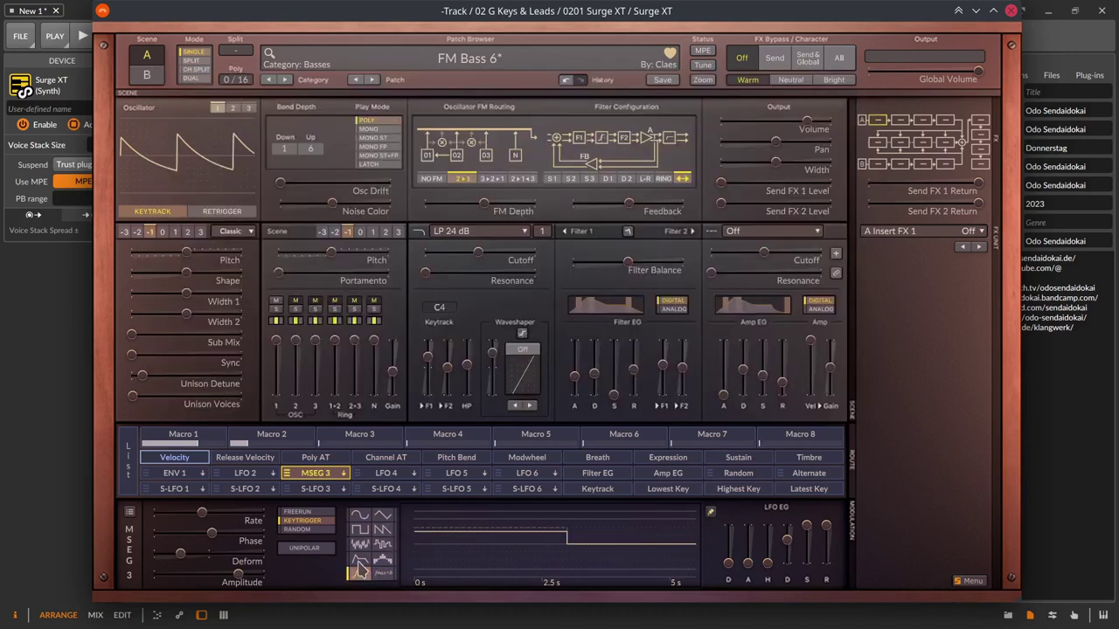
{"action": "left_click", "coordinate": [383, 574]}
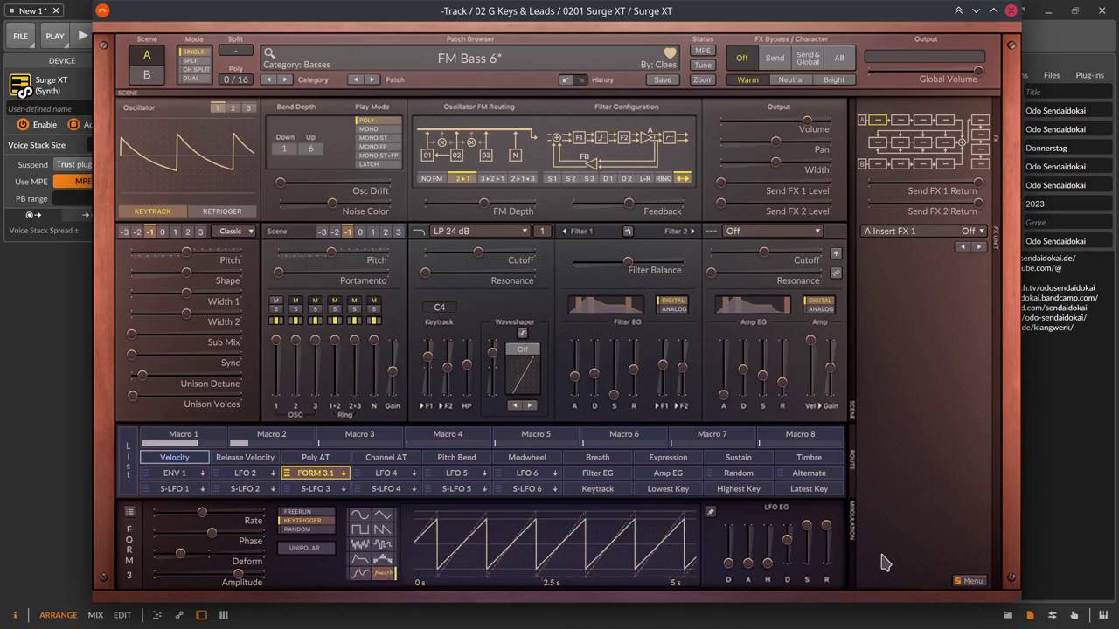
{"action": "left_click", "coordinate": [711, 512]}
{"action": "left_click", "coordinate": [838, 107]}
{"action": "mouse_move", "coordinate": [729, 562]}
{"action": "left_mouse_down"}
{"action": "mouse_move", "coordinate": [729, 537]}
{"action": "mouse_move", "coordinate": [747, 550]}
{"action": "mouse_move", "coordinate": [748, 537]}
{"action": "mouse_move", "coordinate": [768, 549]}
{"action": "mouse_move", "coordinate": [807, 544]}
{"action": "mouse_move", "coordinate": [807, 554]}
{"action": "mouse_move", "coordinate": [825, 551]}
{"action": "mouse_move", "coordinate": [820, 559]}
{"action": "left_mouse_up"}
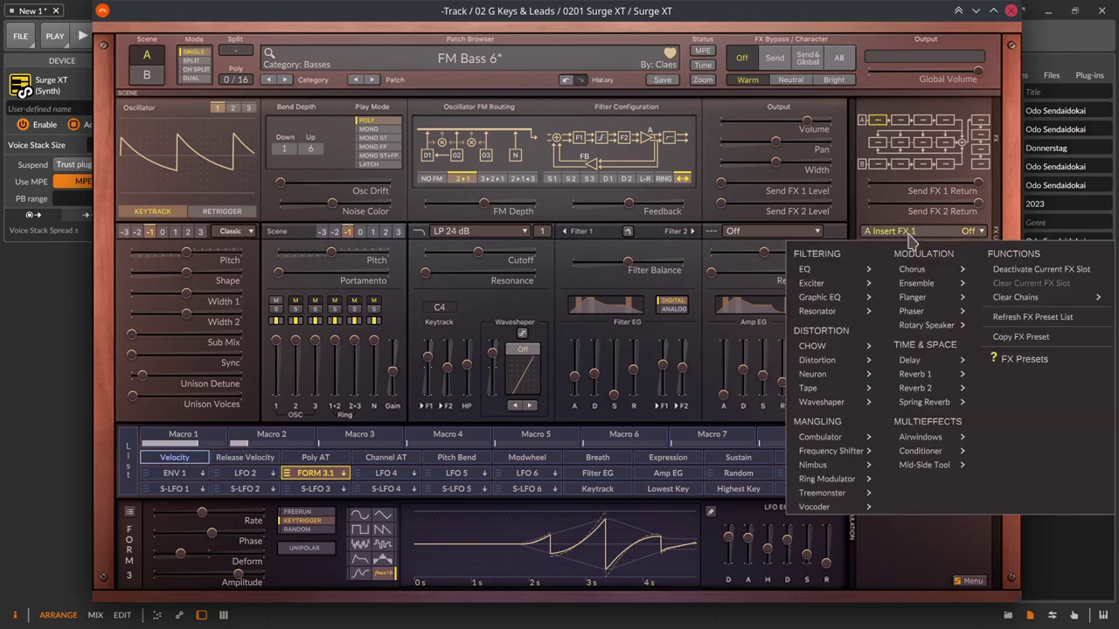
Put Modulation > Ensemble in Insert FX 1 and Airwindows Dynamics > Pye Wacket in Send FX 2, then select Global FX 4
{"action": "mouse_move", "coordinate": [916, 282]}
{"action": "left_click", "coordinate": [1018, 293]}
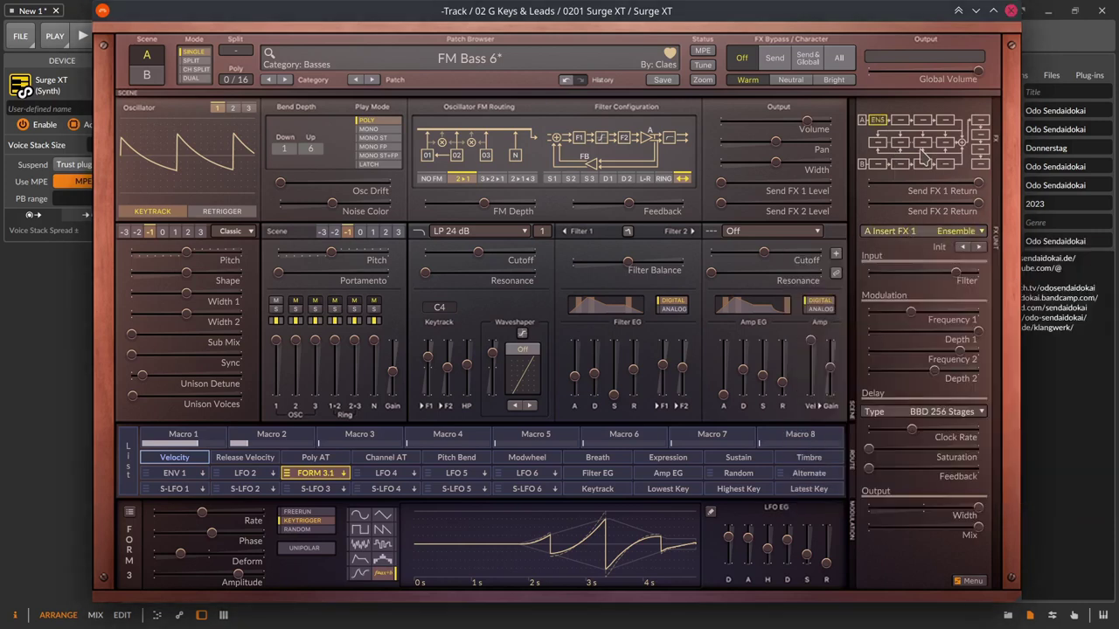
{"action": "left_click", "coordinate": [901, 141]}
{"action": "left_click", "coordinate": [906, 234]}
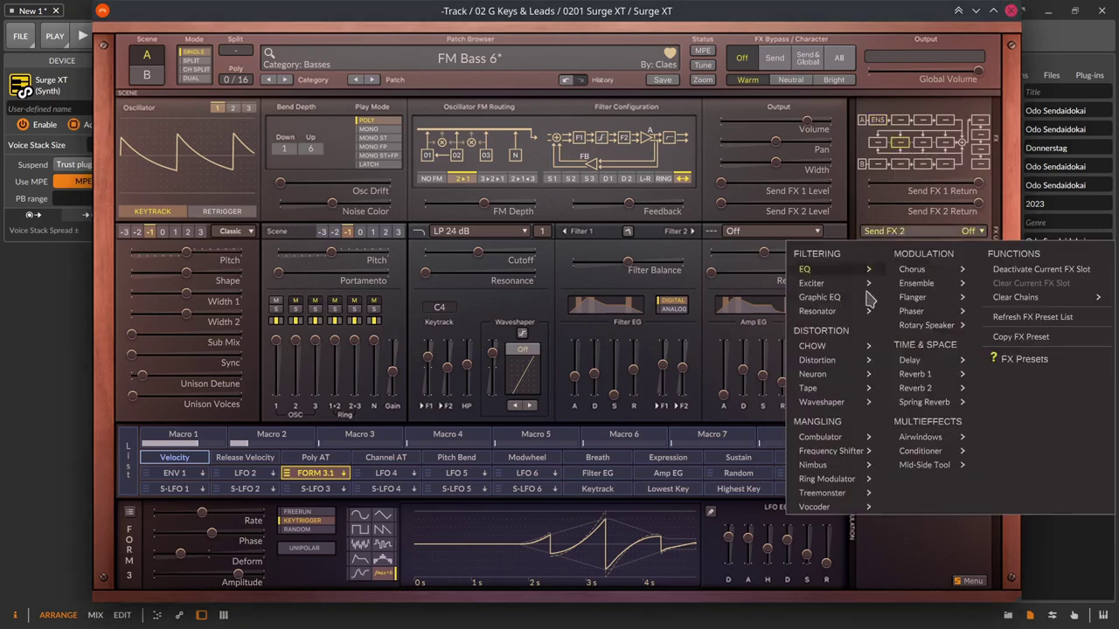
{"action": "mouse_move", "coordinate": [942, 437]}
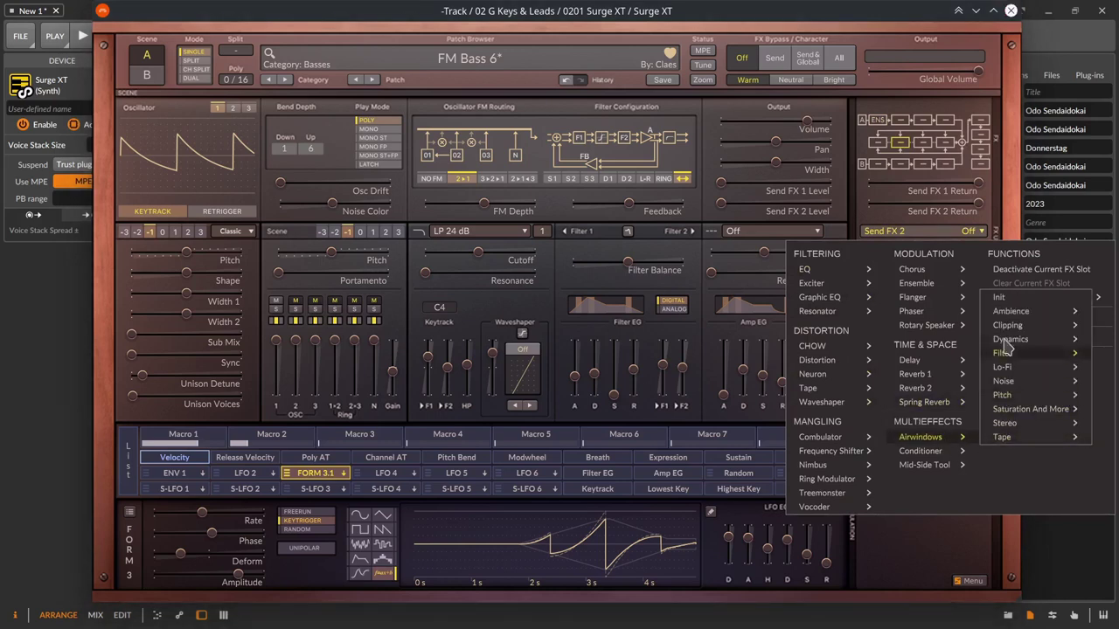
{"action": "mouse_move", "coordinate": [1007, 343]}
{"action": "left_click", "coordinate": [952, 316]}
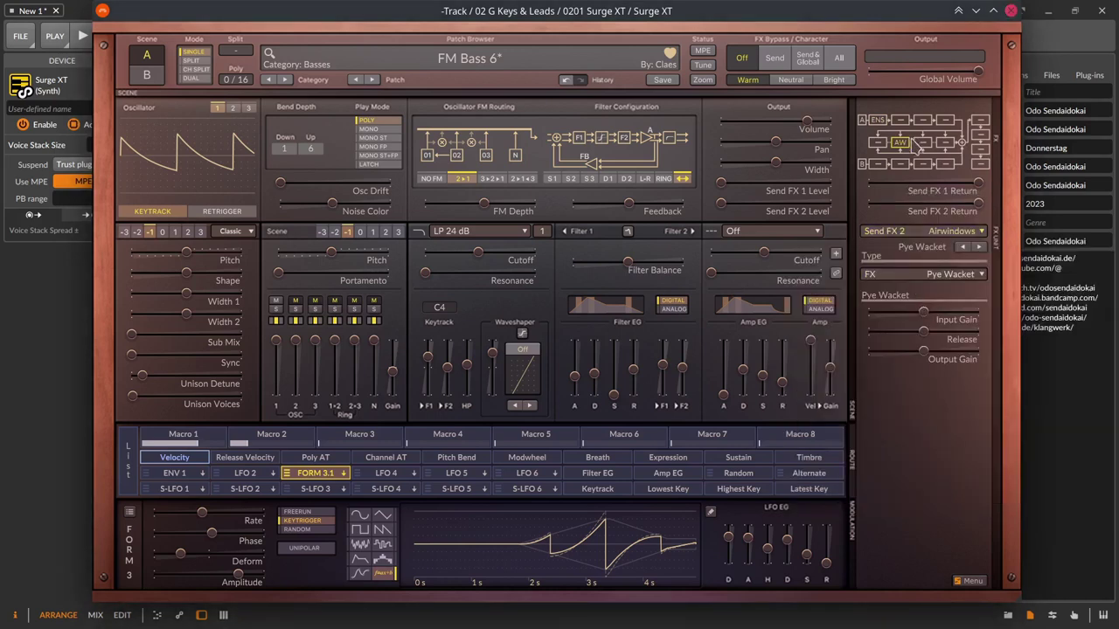
{"action": "left_click", "coordinate": [980, 164]}
{"action": "left_click", "coordinate": [926, 242]}
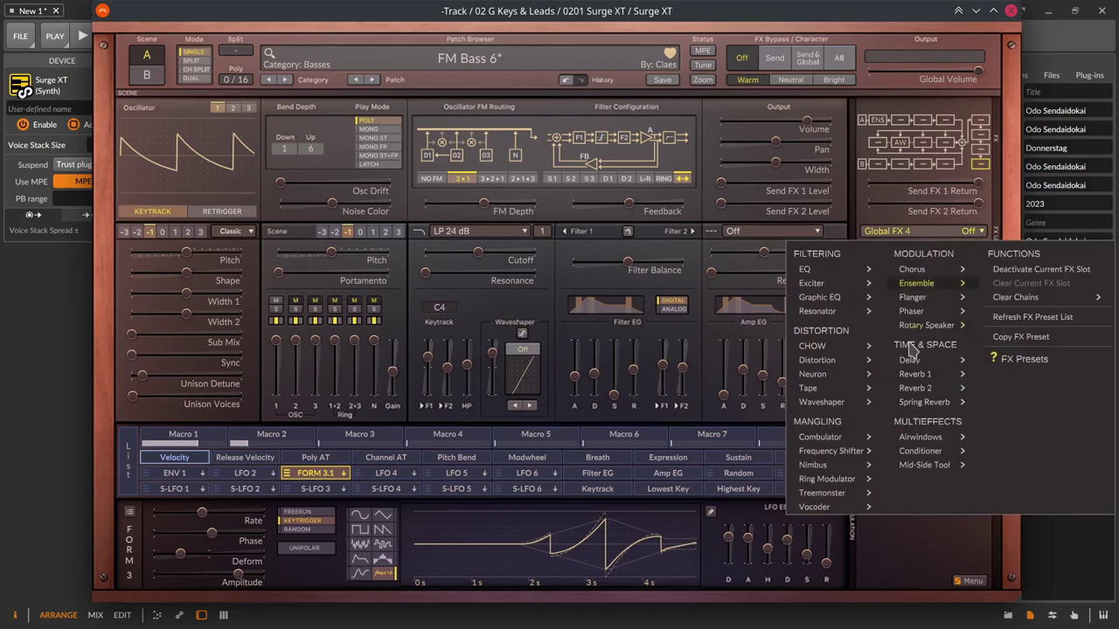
Dismiss the effect list and open About Surge XT from the main Menu, showing version 1.2.0
{"action": "left_click", "coordinate": [955, 587]}
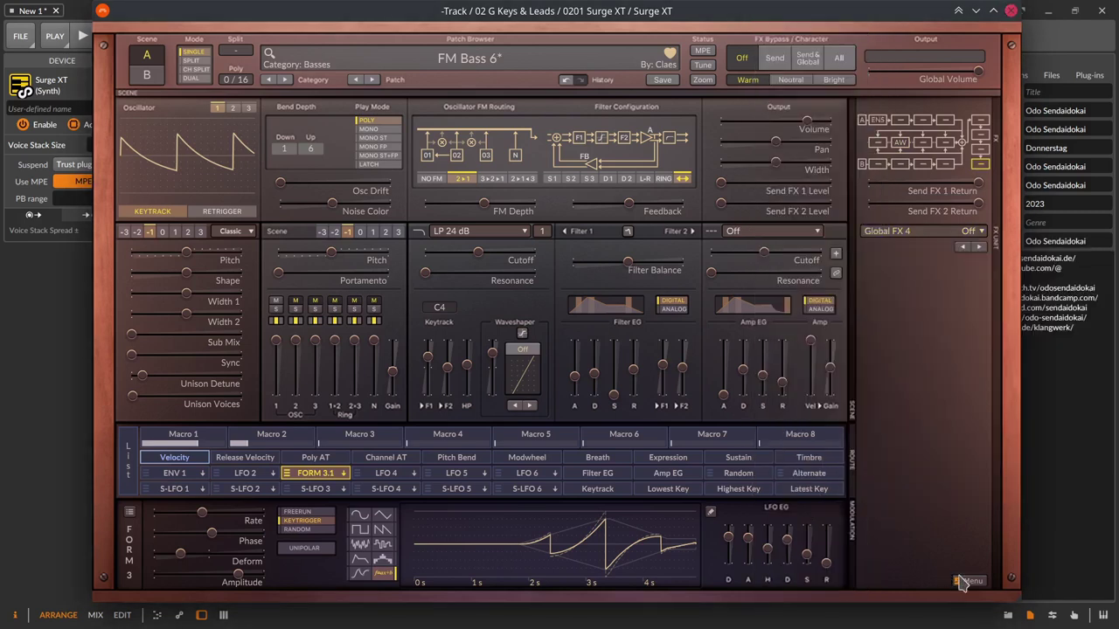
{"action": "left_click", "coordinate": [967, 585]}
{"action": "mouse_move", "coordinate": [1010, 315]}
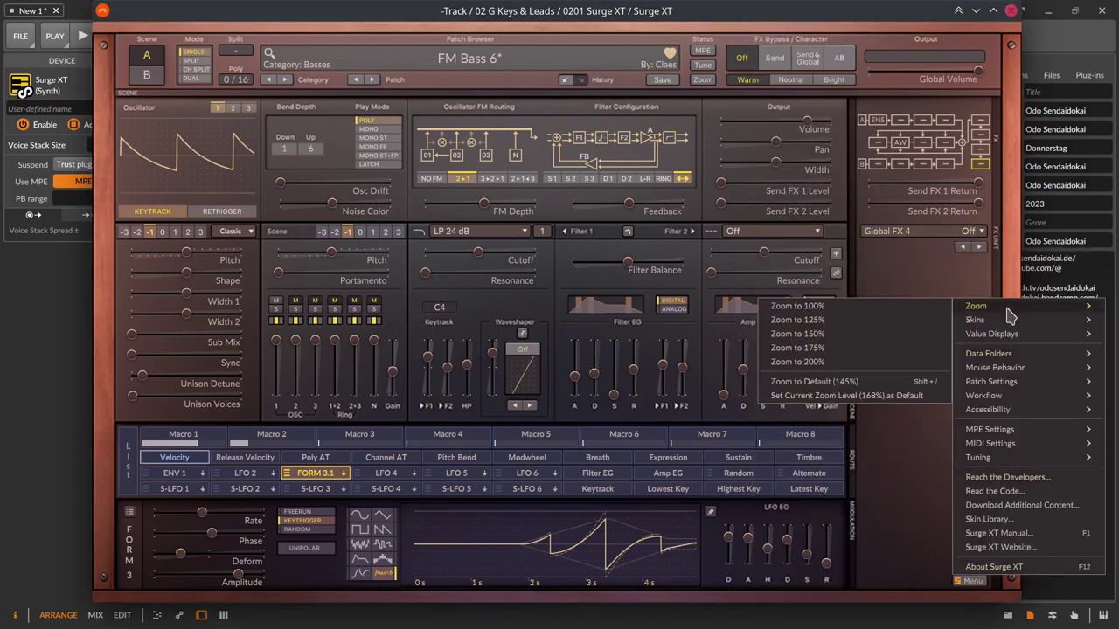
{"action": "mouse_move", "coordinate": [997, 336]}
{"action": "mouse_move", "coordinate": [992, 384]}
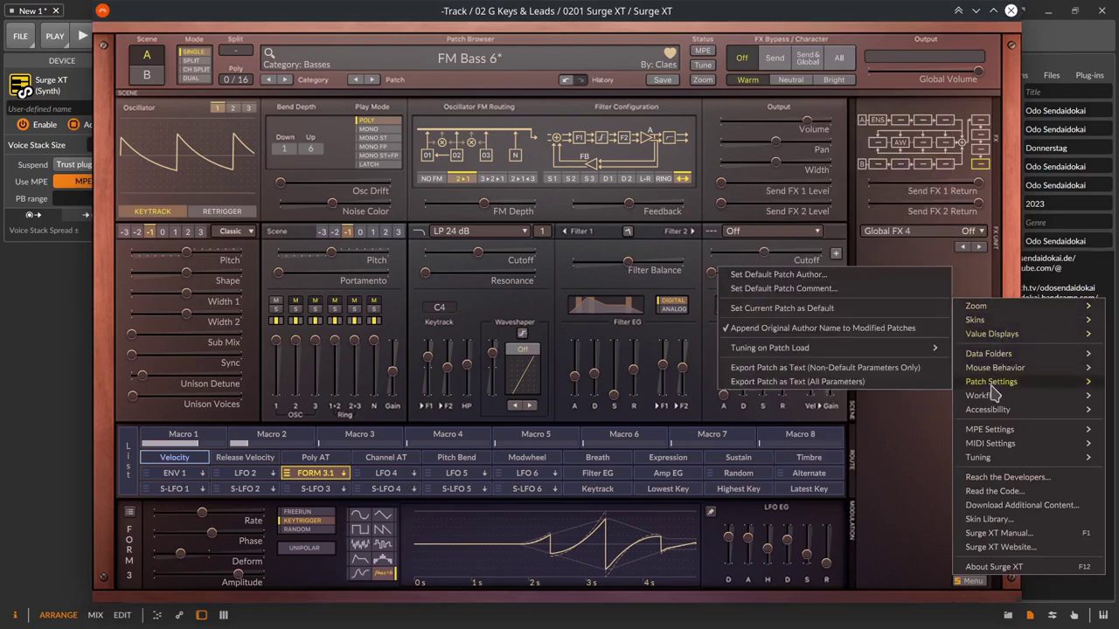
{"action": "mouse_move", "coordinate": [992, 431]}
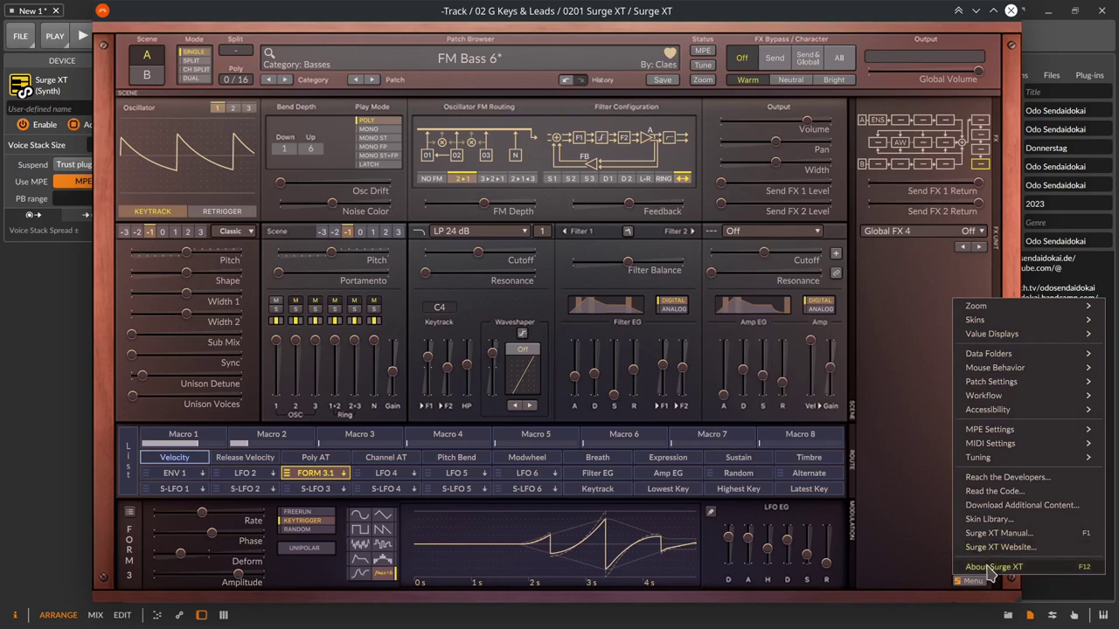
{"action": "left_click", "coordinate": [990, 568]}
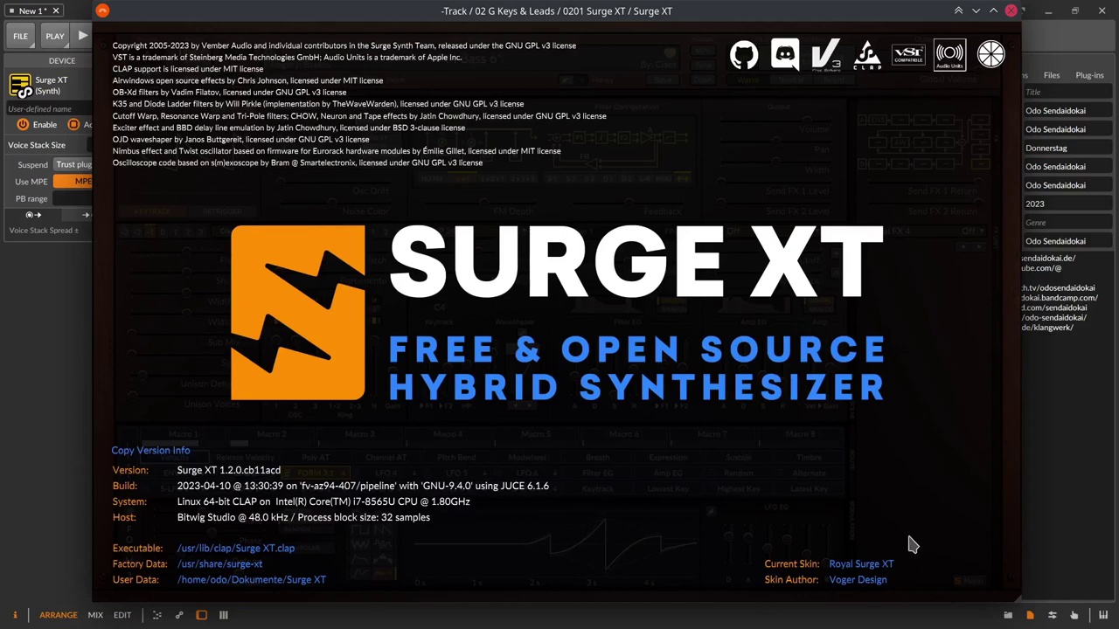
Dismiss the About Surge XT overlay to return to the FM Bass 6 editor
{"action": "left_click", "coordinate": [818, 476]}
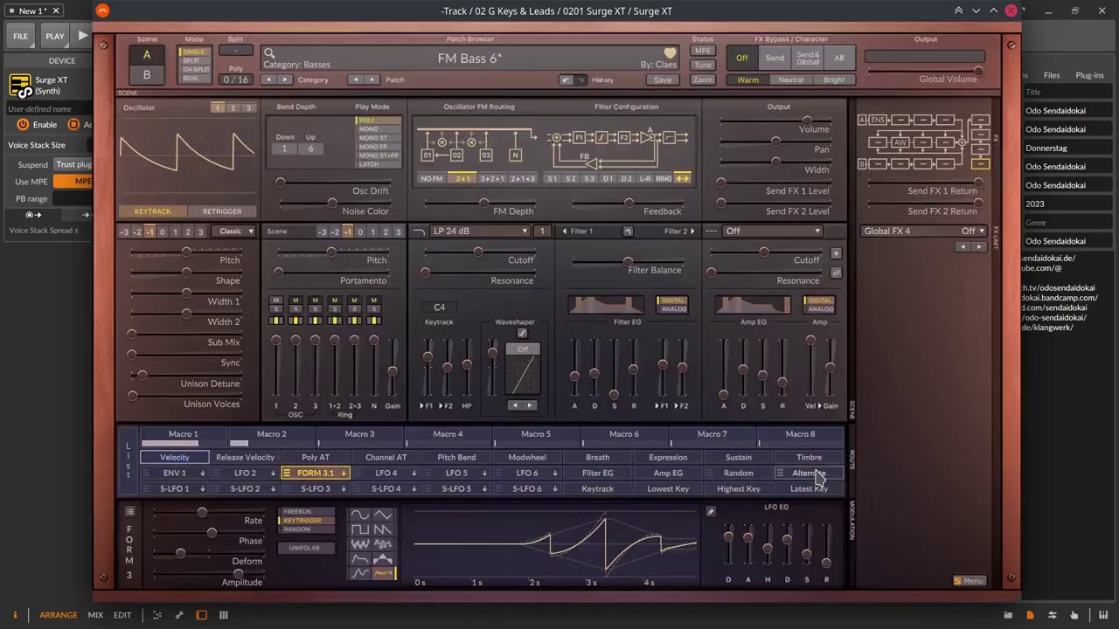